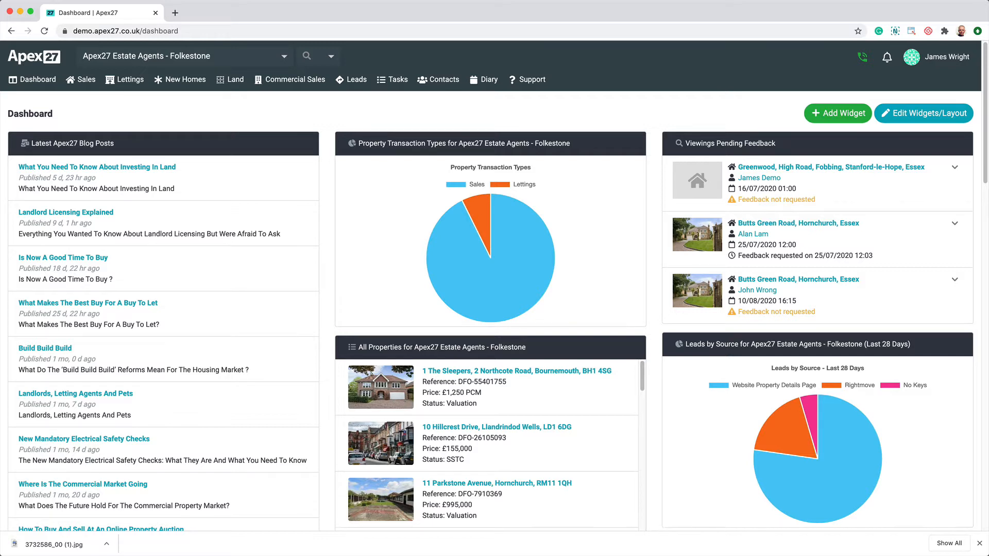
# - Start adding a sales property and search the existing vendors by first name, then clear the search
pyautogui.click(87, 79)
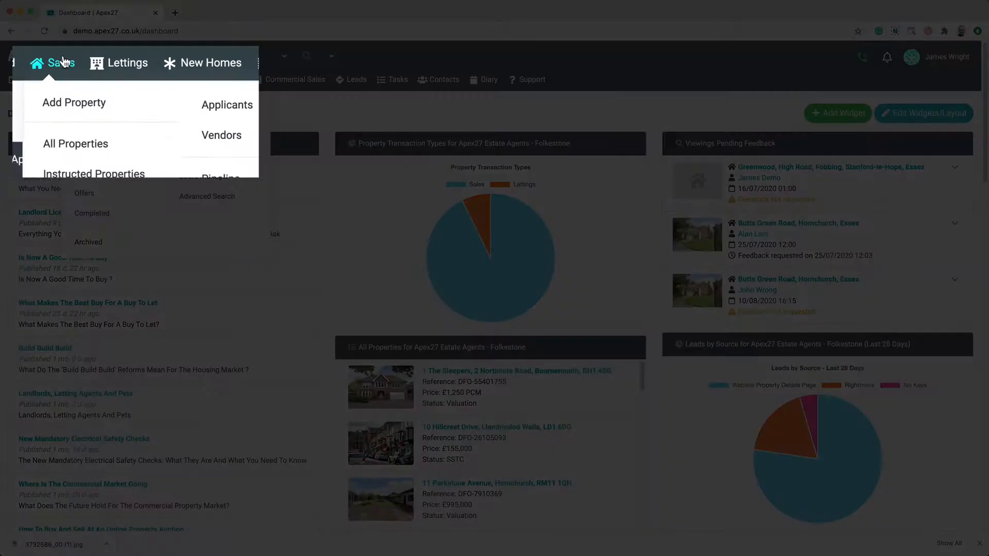
pyautogui.click(86, 108)
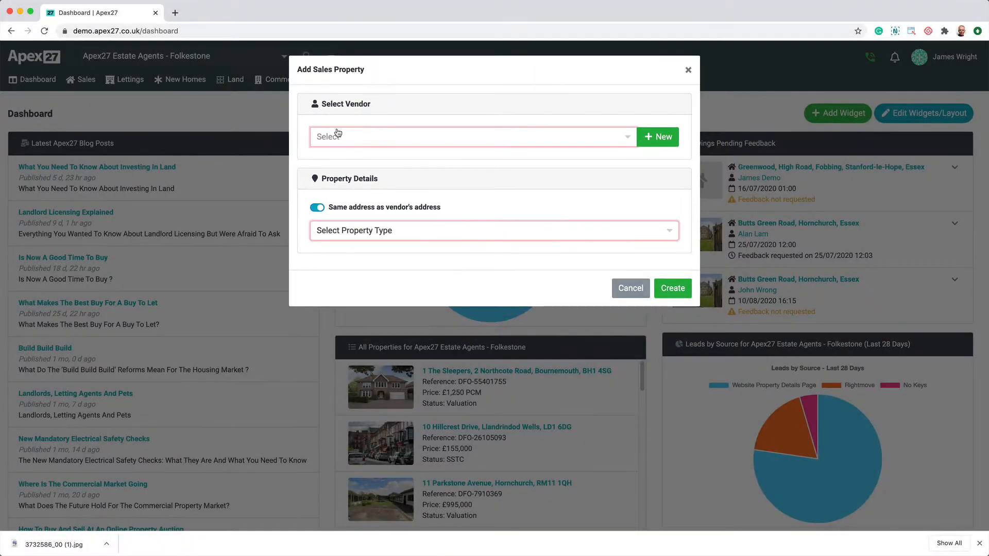
pyautogui.click(339, 136)
pyautogui.write('john')
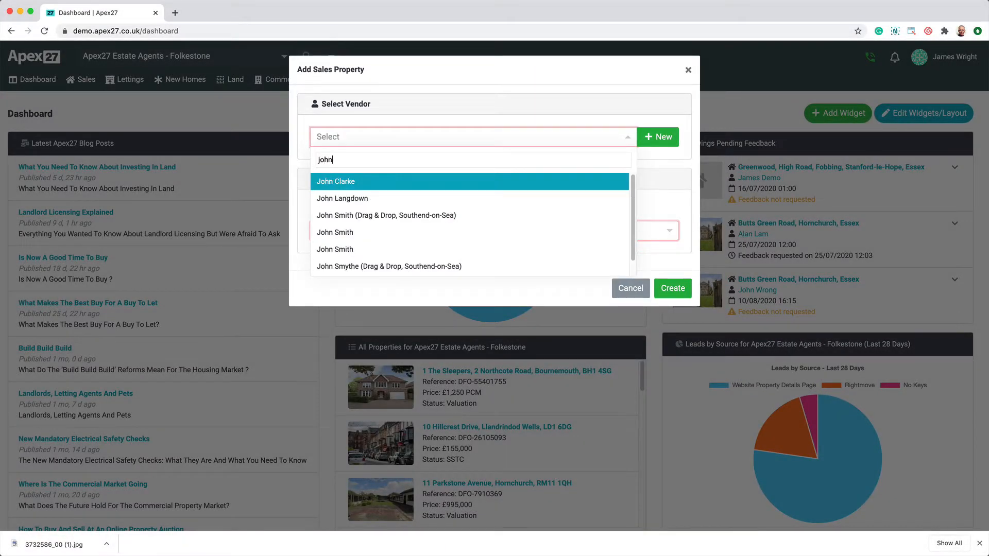
pyautogui.press('super+a')
pyautogui.press('BackSpace')
pyautogui.click(403, 101)
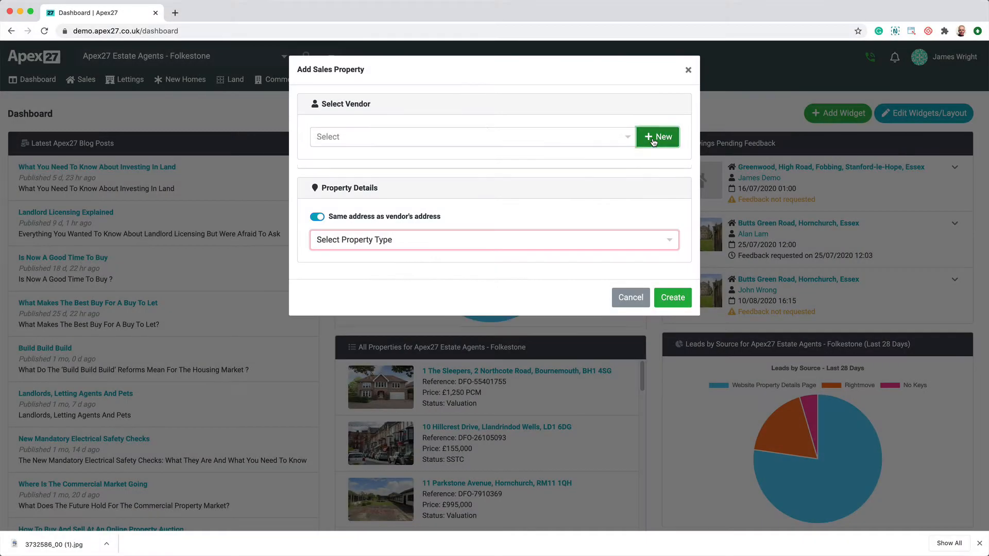
# - Create a new vendor with the title Mr, entering the vendor's first name, last name and email address
pyautogui.click(657, 136)
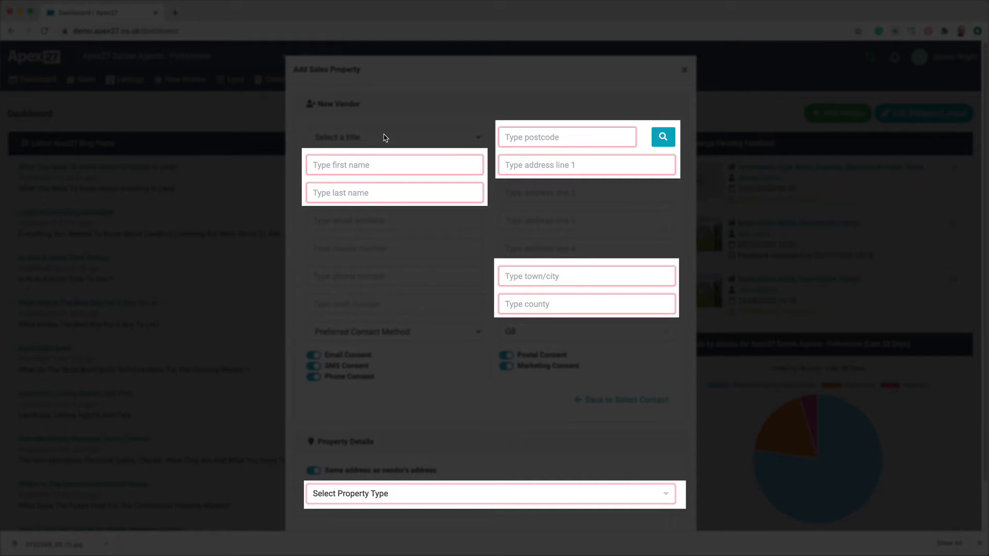
pyautogui.click(384, 138)
pyautogui.click(395, 161)
pyautogui.click(395, 165)
pyautogui.write('John')
pyautogui.press('Tab')
pyautogui.write('Smith')
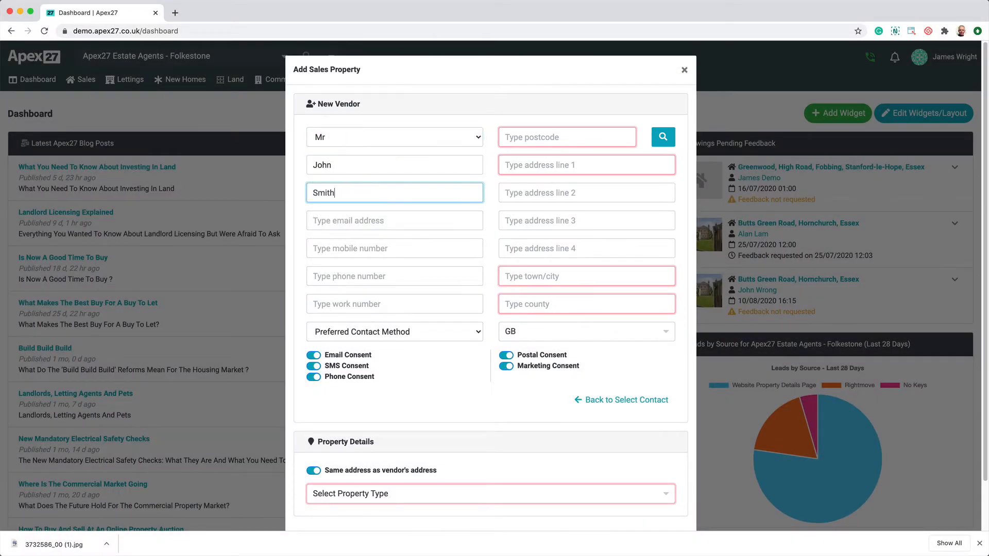
pyautogui.press('Tab')
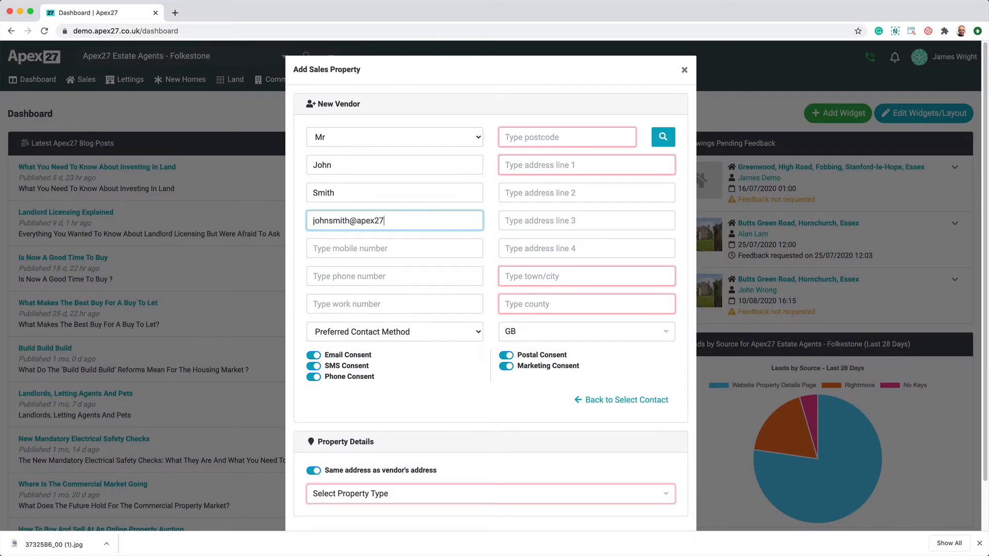
# - Look up the vendor's postcode and choose the vendor's address from the results
pyautogui.click(618, 137)
pyautogui.write('SS17 9HN')
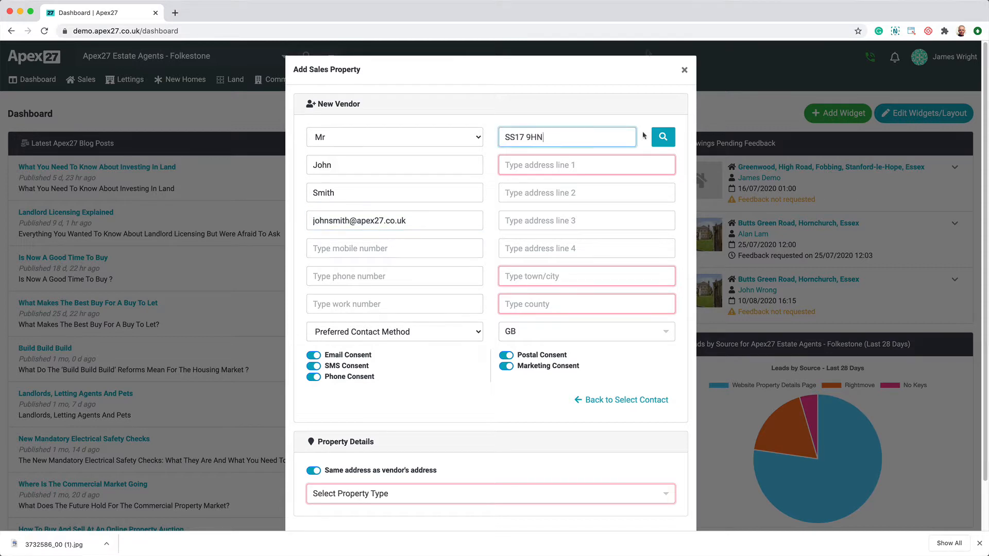
pyautogui.click(663, 137)
pyautogui.click(562, 164)
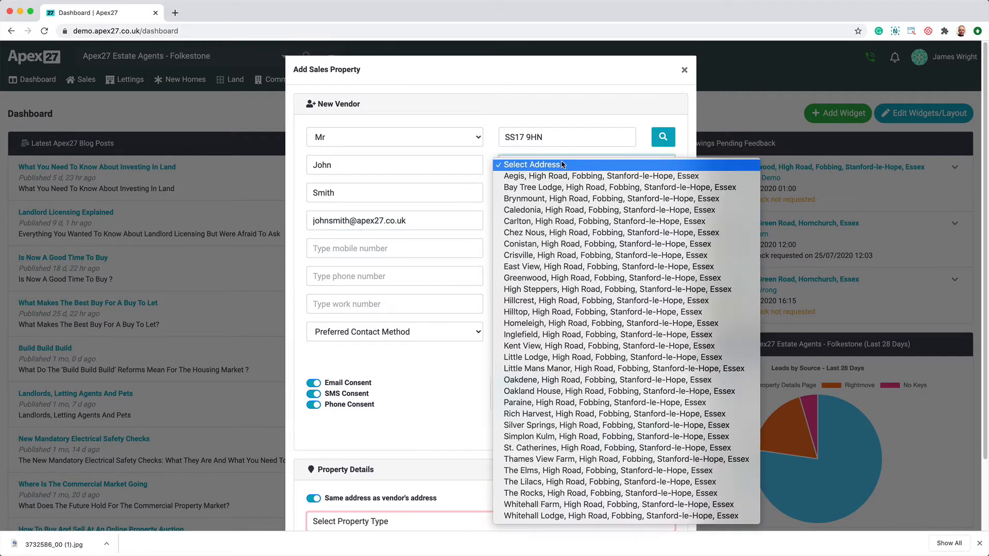
pyautogui.click(587, 281)
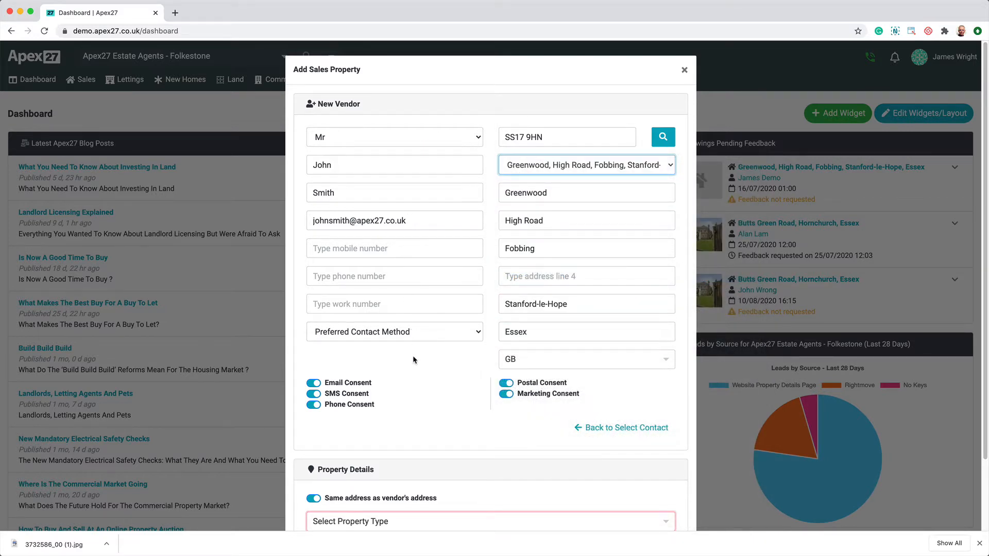
# - Set the property type to Detached House, keeping the vendor's address, and create the property
pyautogui.scroll(-1, 427, 355)
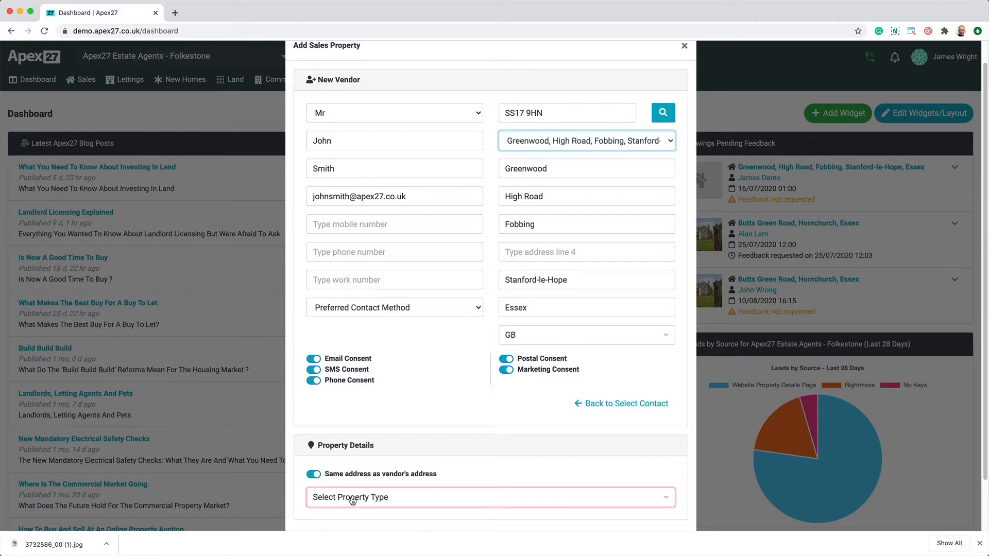
pyautogui.click(352, 499)
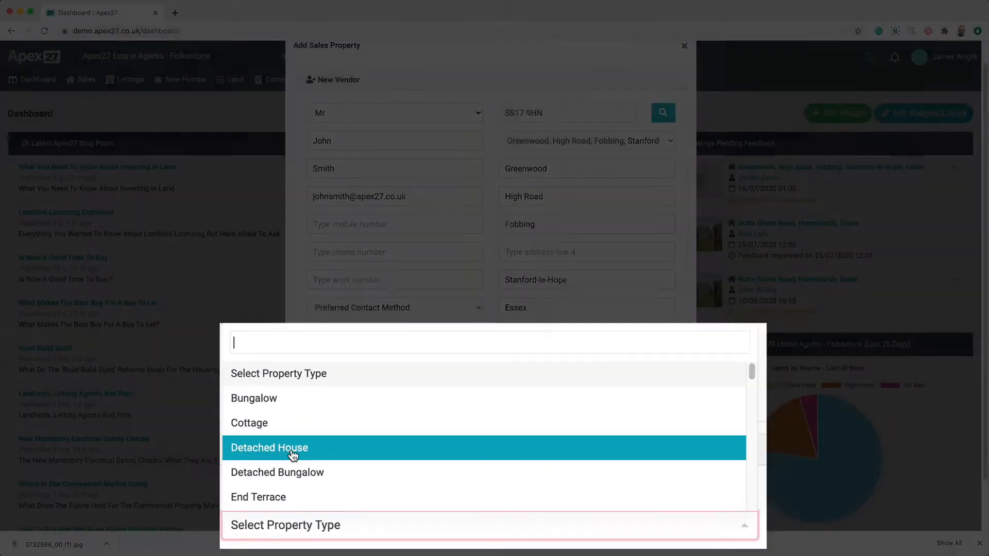
pyautogui.click(285, 454)
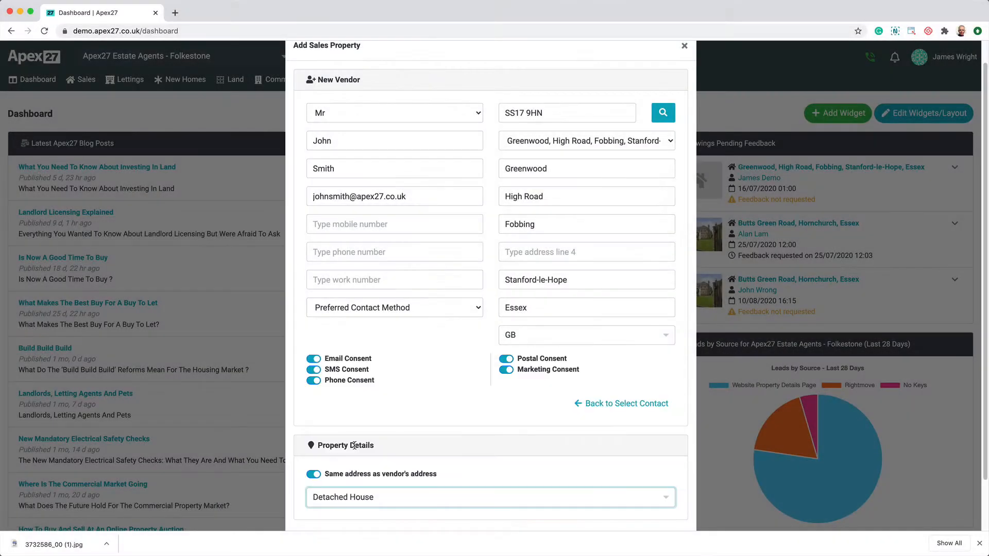
pyautogui.scroll(-1, 496, 391)
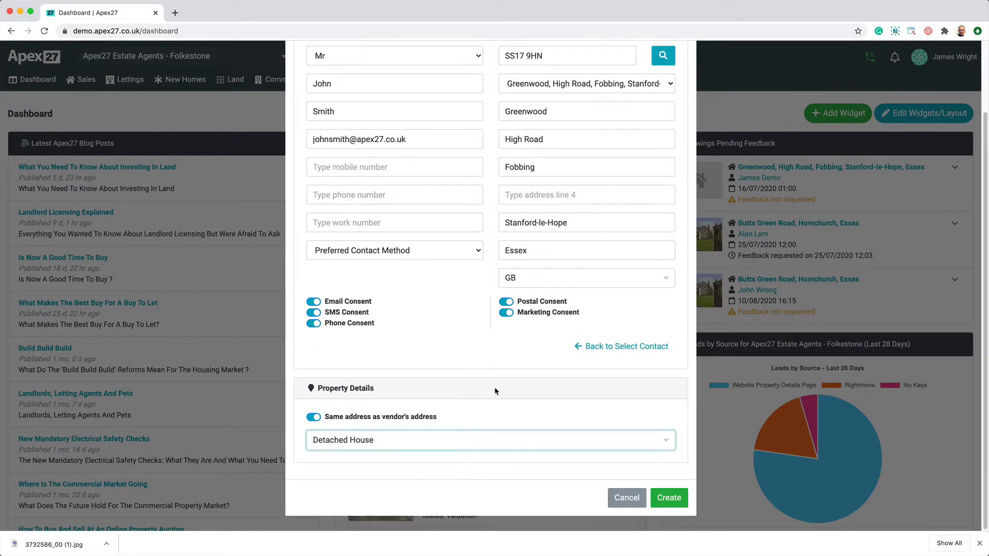
pyautogui.click(670, 500)
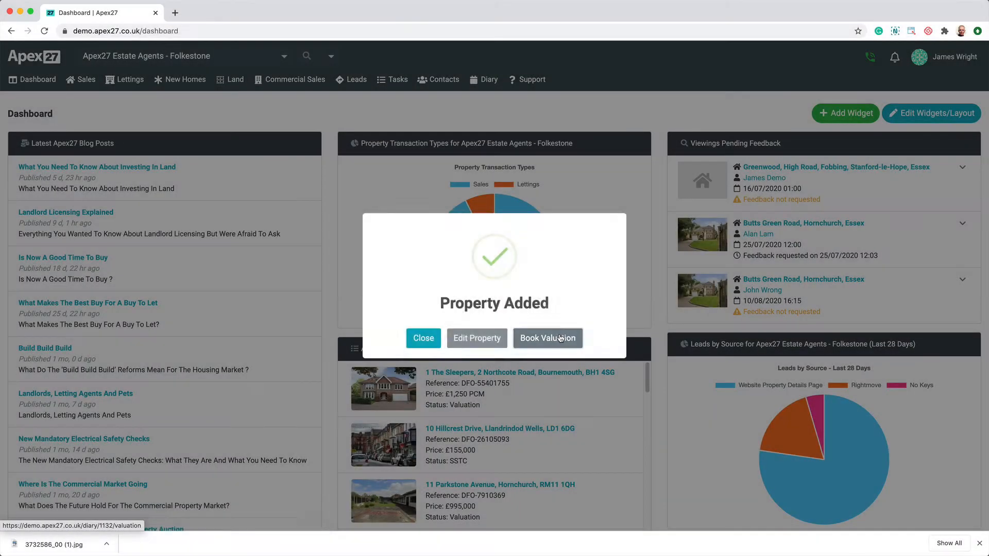
# - Book a one-hour valuation of the new property for 14/08/2020 from 12:30 to 13:30 and save it
pyautogui.click(561, 338)
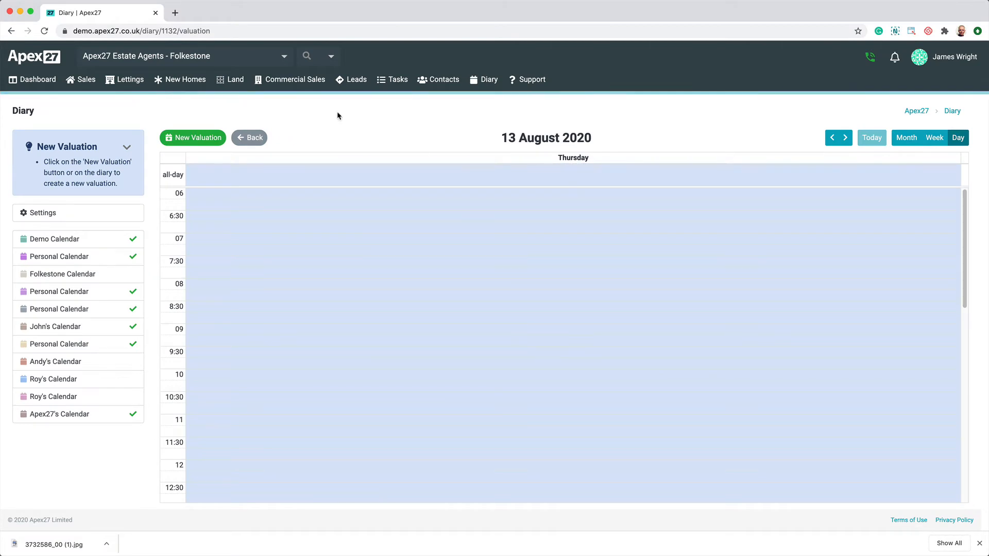
pyautogui.click(845, 139)
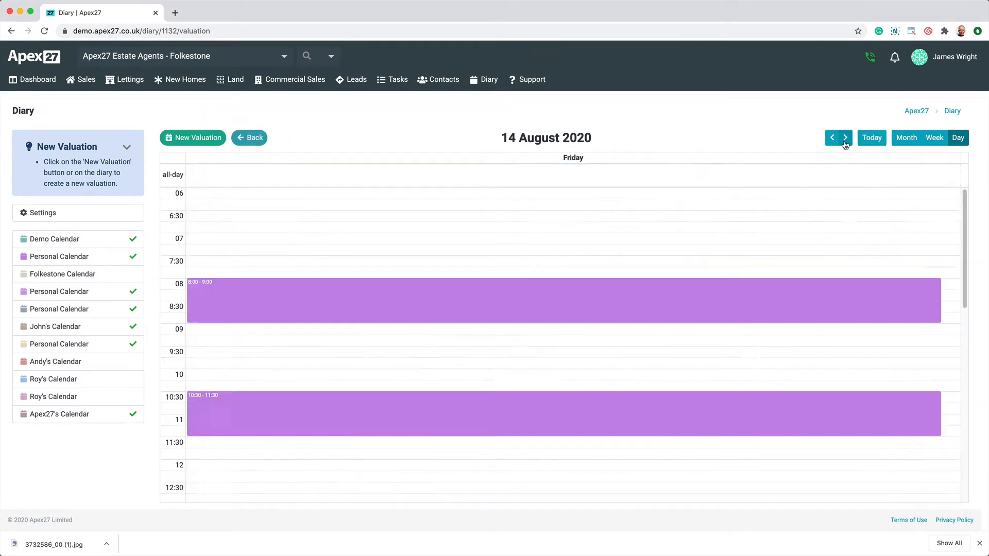
pyautogui.click(216, 491)
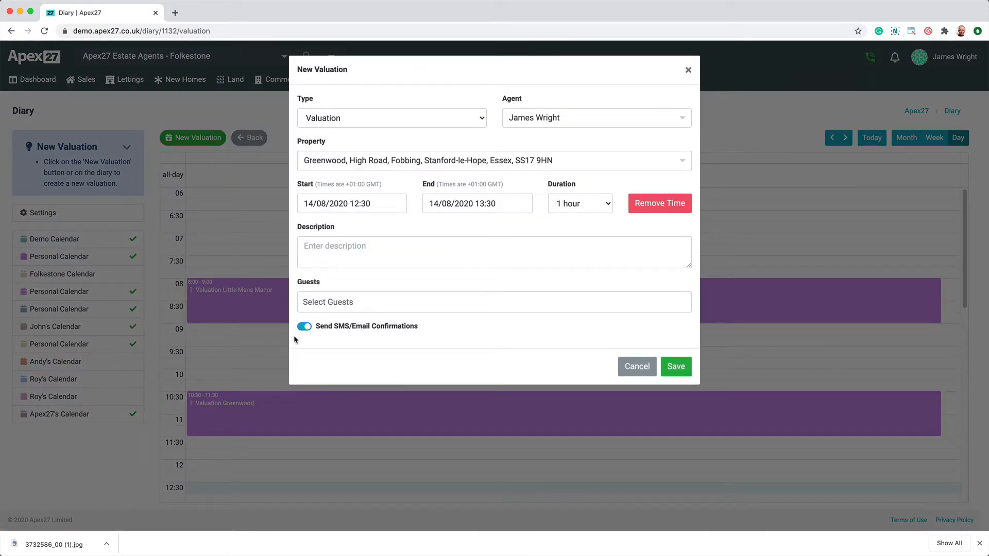
pyautogui.click(676, 368)
pyautogui.click(677, 366)
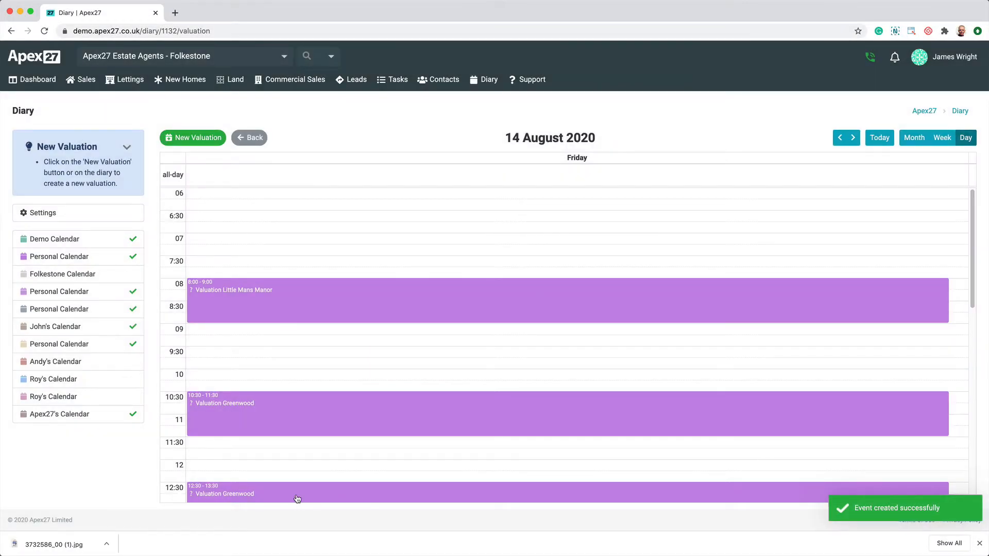
# - Open the property record from the 12:30 valuation event and set bedrooms, bathrooms, living rooms and floors to 2 each
pyautogui.click(297, 498)
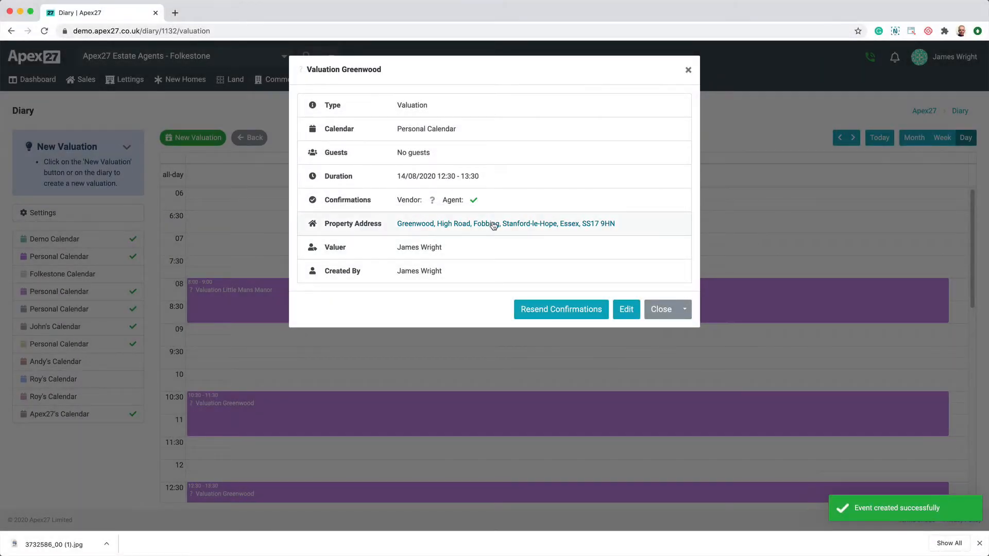
pyautogui.click(487, 224)
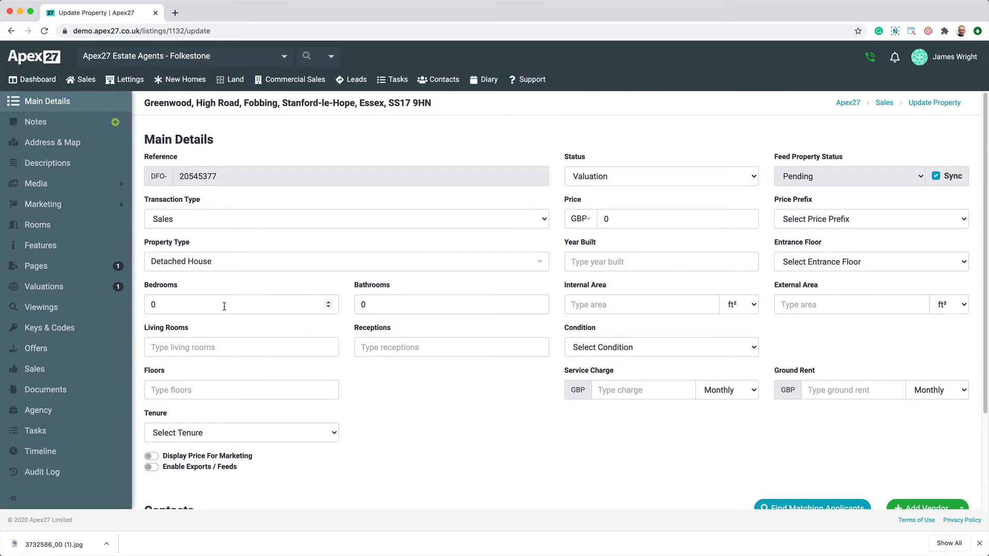
pyautogui.click(167, 299)
pyautogui.write('2')
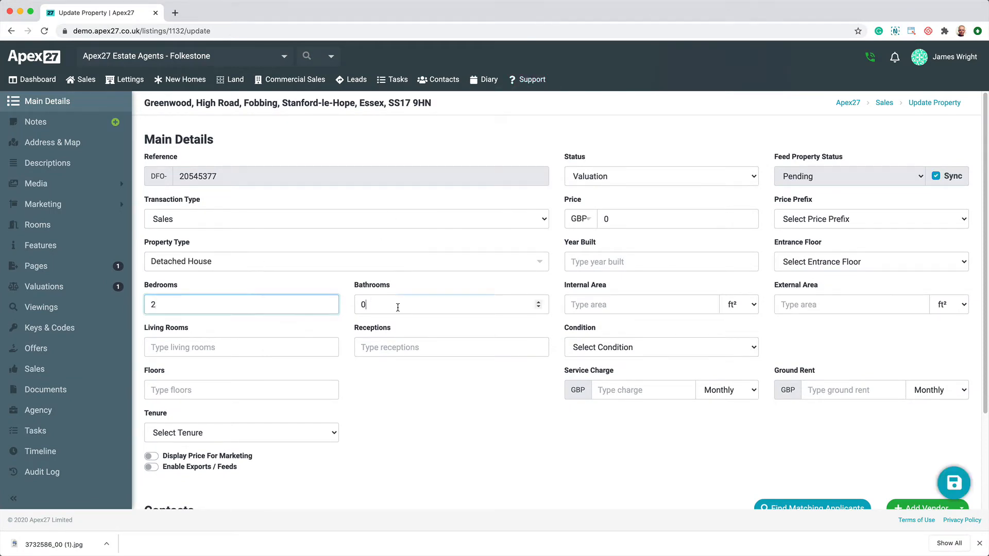
pyautogui.click(366, 297)
pyautogui.write('2')
pyautogui.click(218, 349)
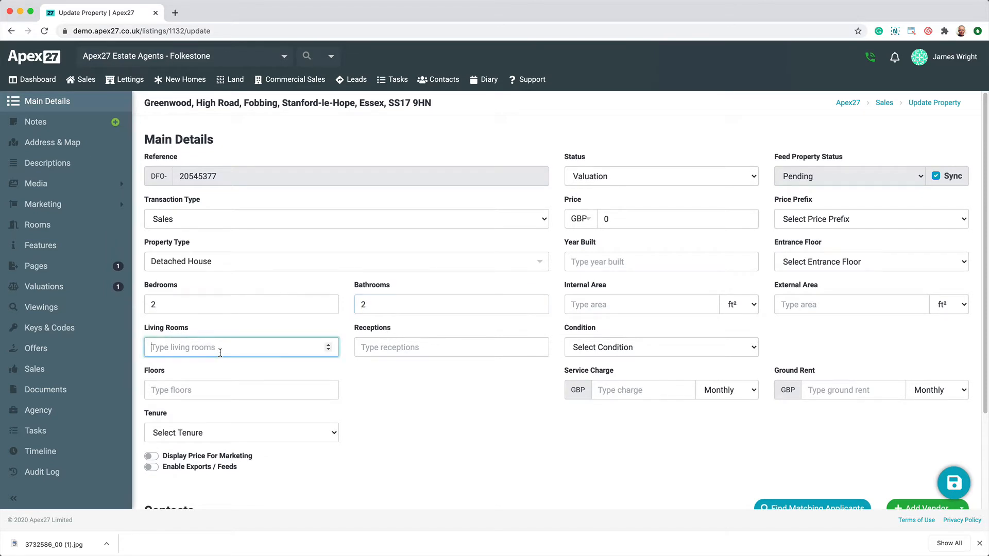
pyautogui.write('2')
pyautogui.click(198, 392)
pyautogui.write('2')
# - Set the property's tenure to Freehold and its condition to Good
pyautogui.click(190, 438)
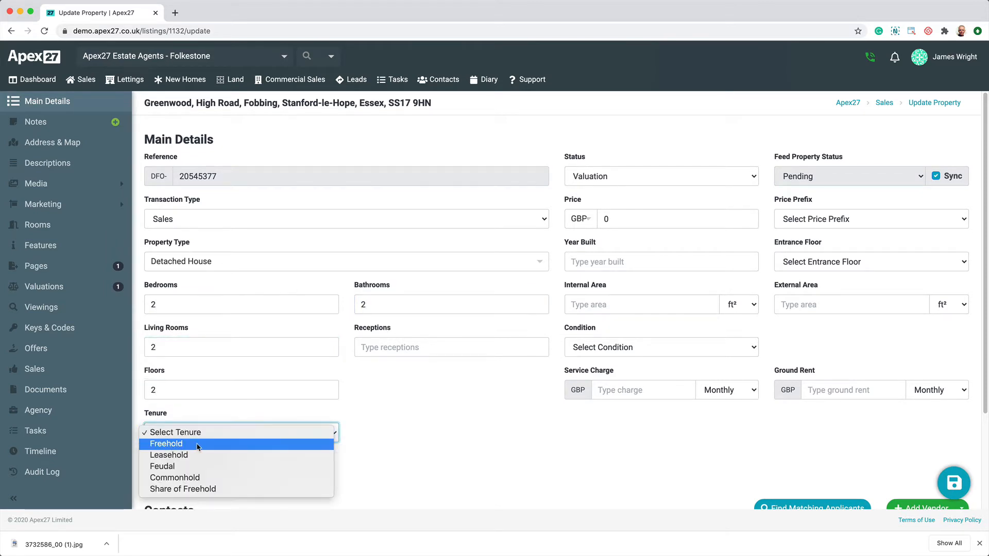
pyautogui.click(261, 418)
pyautogui.click(623, 348)
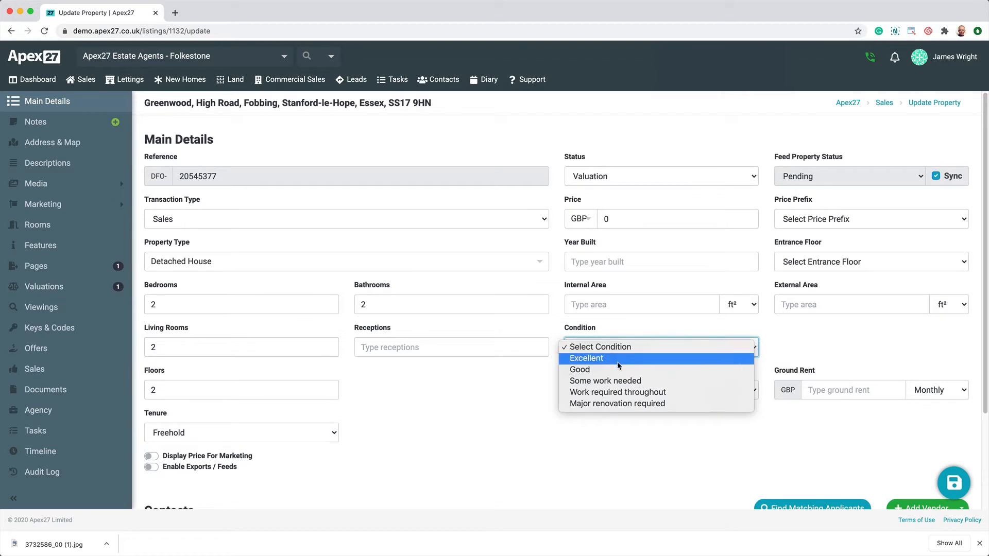
pyautogui.click(621, 370)
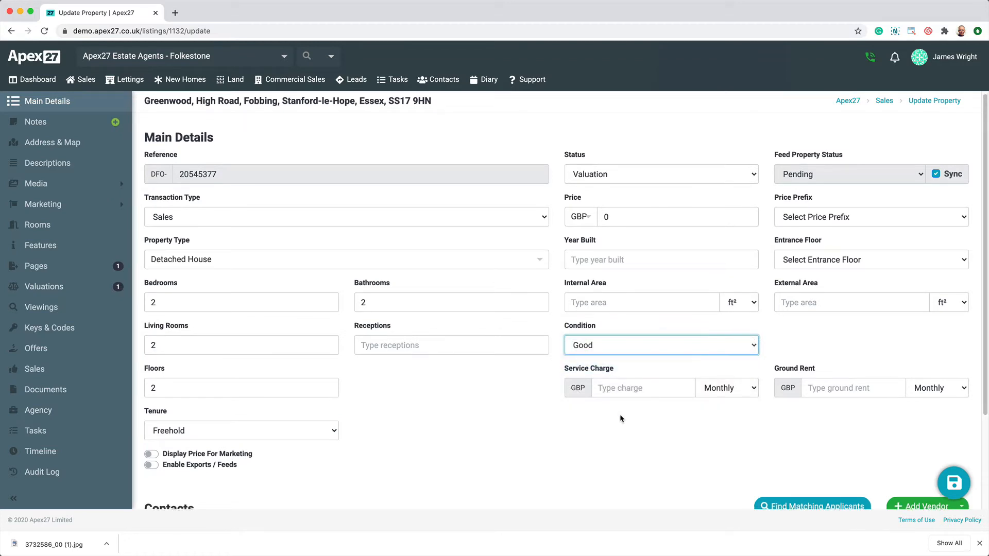
pyautogui.scroll(-1, 597, 407)
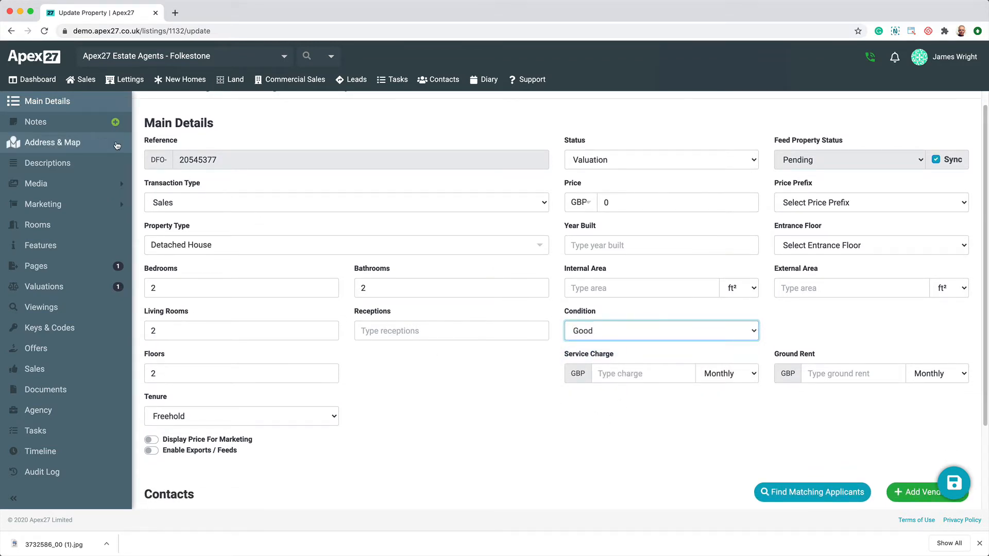
# - Reposition the property's map marker onto the road beside Bella Paws and set its Street View to face the house
pyautogui.click(82, 143)
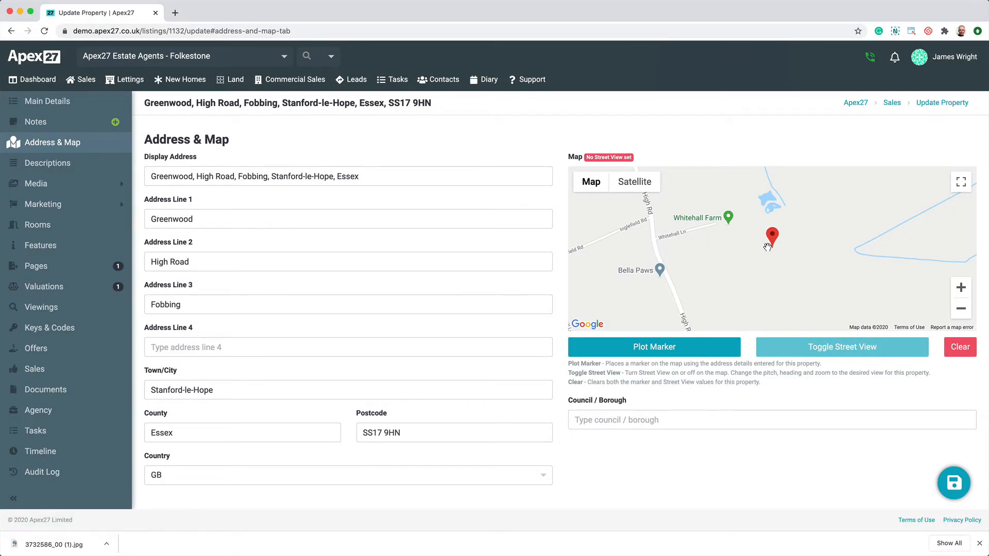
pyautogui.moveTo(771, 246); pyautogui.dragTo(674, 297)
pyautogui.click(848, 348)
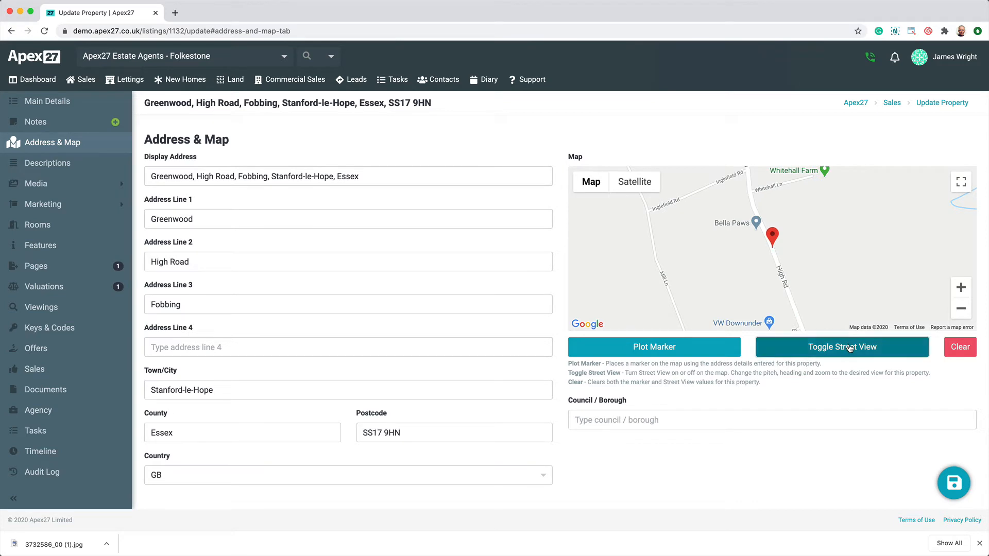
pyautogui.click(701, 265)
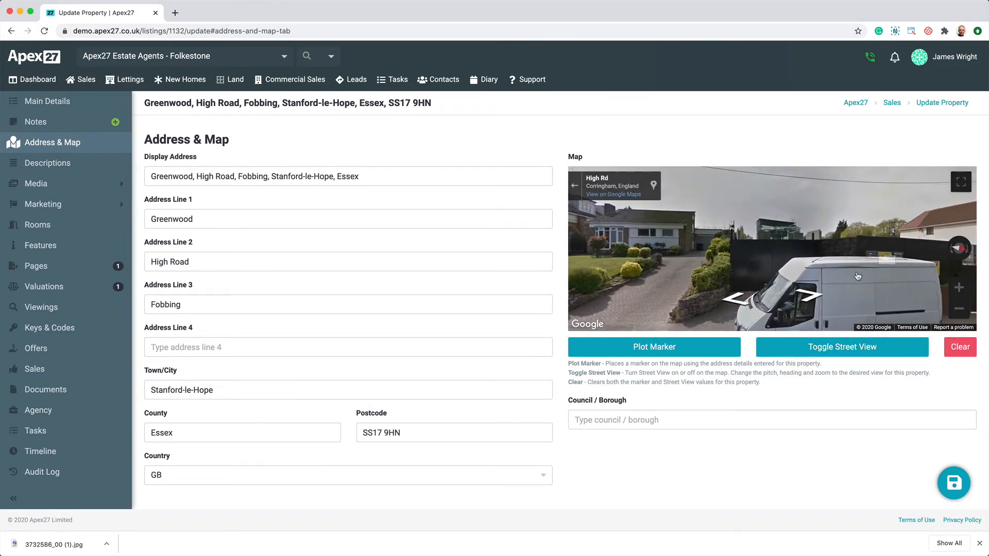
pyautogui.click(733, 303)
pyautogui.click(732, 304)
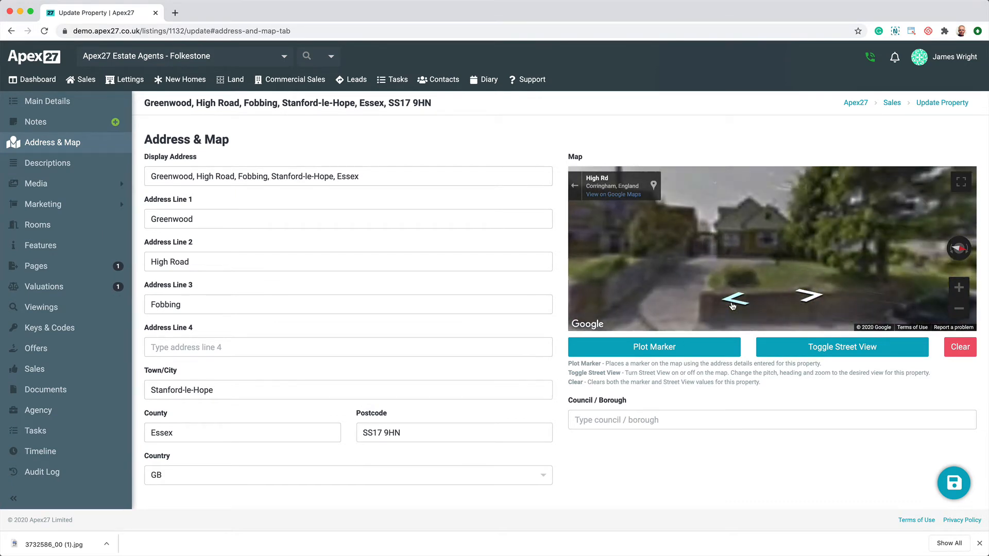
# - Paste the prepared texts into the property's summary and bullets descriptions
pyautogui.click(41, 169)
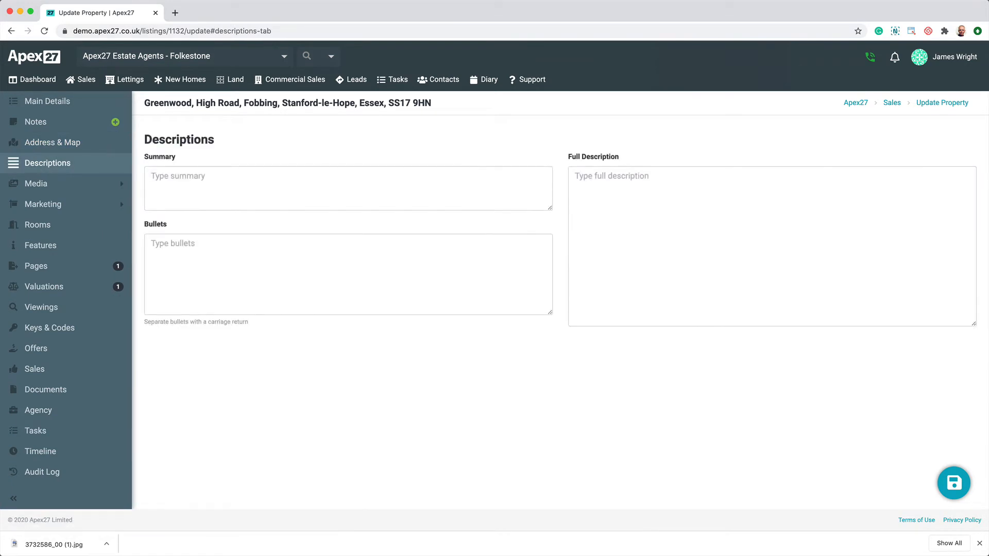
pyautogui.click(424, 192)
pyautogui.write("Boasting 2840 square foot of living accommodation, a 50' deep driveway and 104' rear garden, the large detached home sits perfectly proportioned within its substantial grounds.")
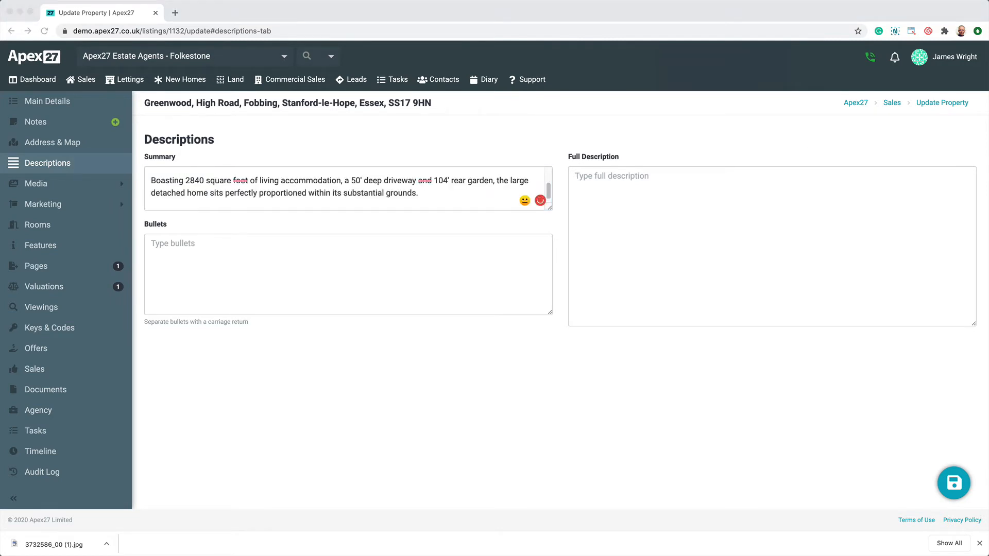
pyautogui.click(436, 278)
pyautogui.hotkey('ctrl', 'v')
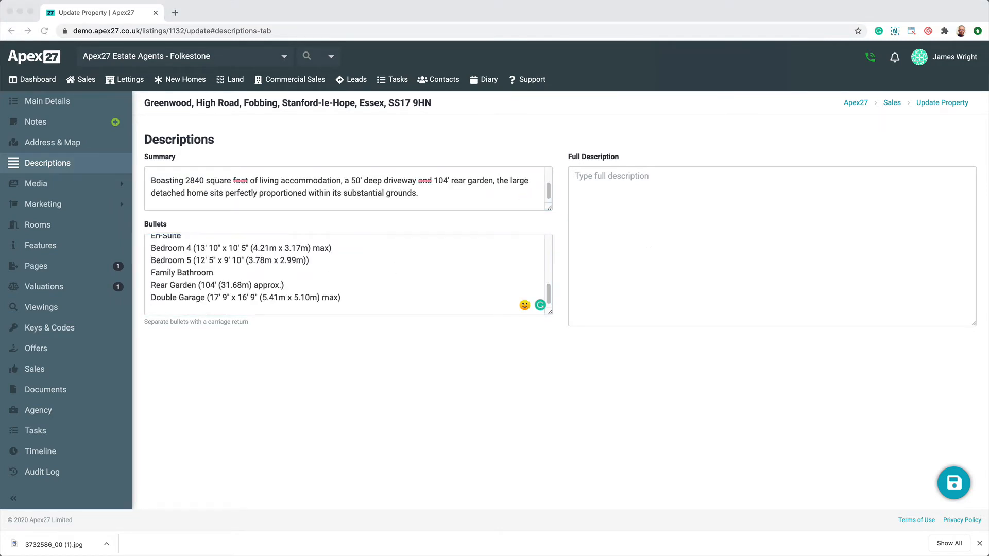
# - Paste the prepared text into the property's full description
pyautogui.click(740, 258)
pyautogui.hotkey('ctrl', 'v')
# - Upload the nine photos 3732586_00.jpg to 3732586_08.jpg from the Example Images folder to the property's images
pyautogui.click(56, 192)
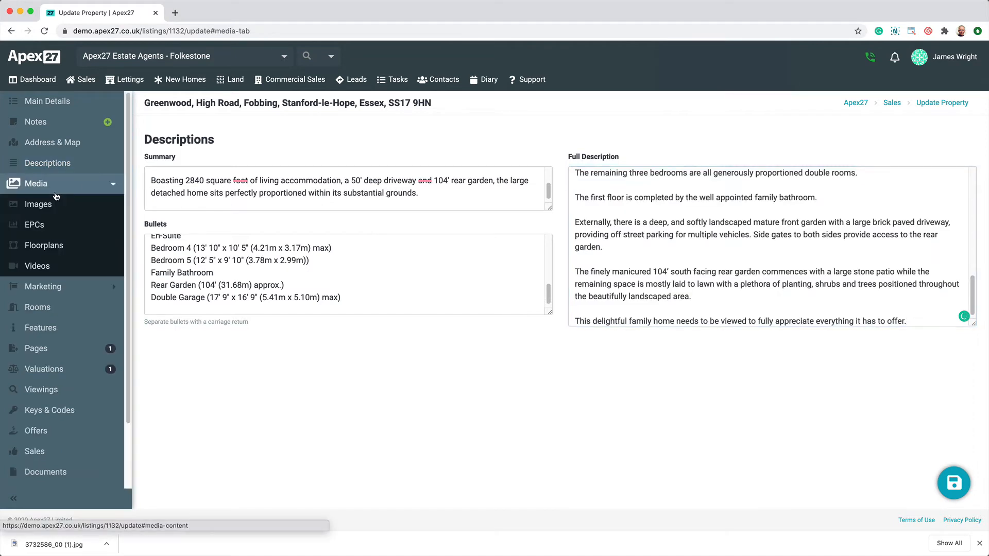
pyautogui.click(52, 202)
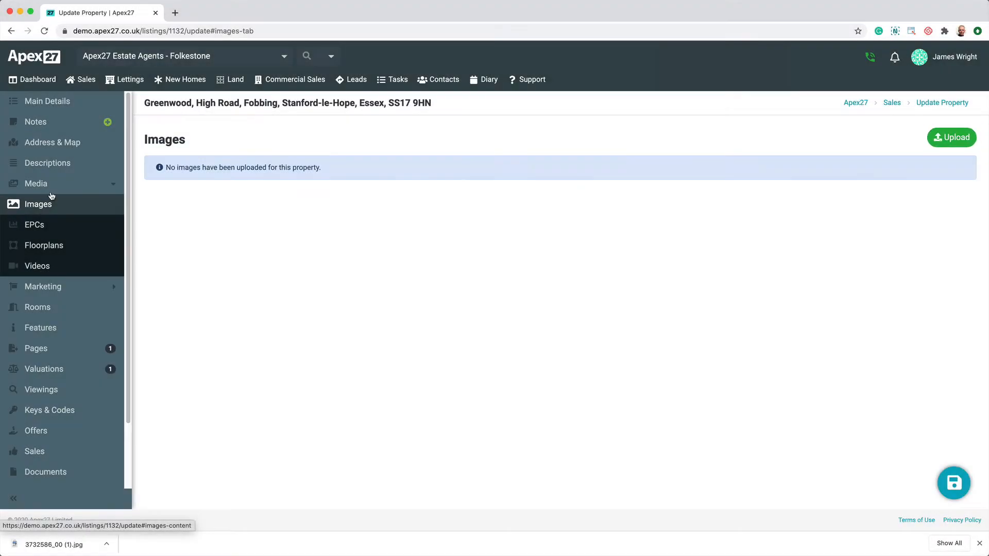
pyautogui.click(952, 137)
pyautogui.click(495, 209)
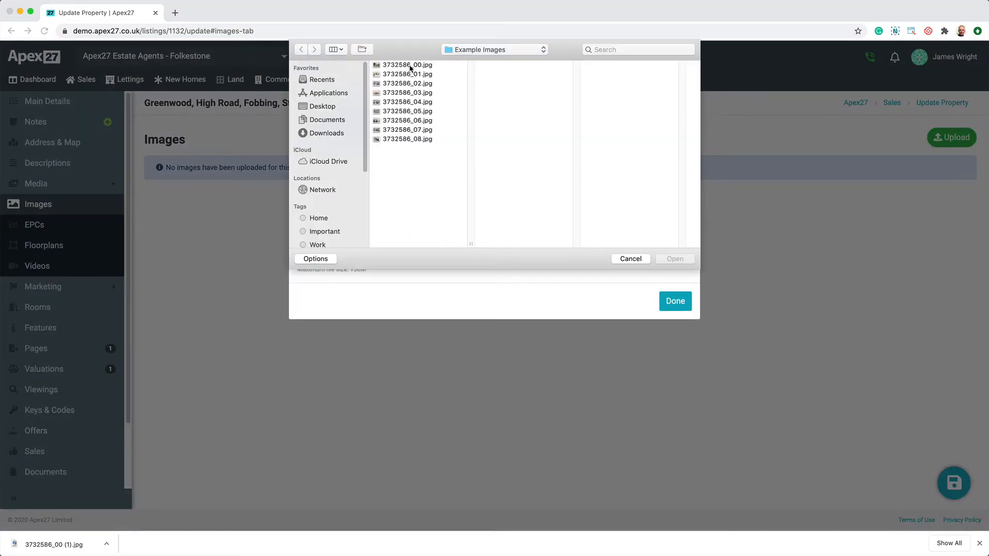
pyautogui.click(407, 65)
pyautogui.keyDown('shift'); pyautogui.click(412, 139); pyautogui.keyUp('shift')
pyautogui.click(678, 259)
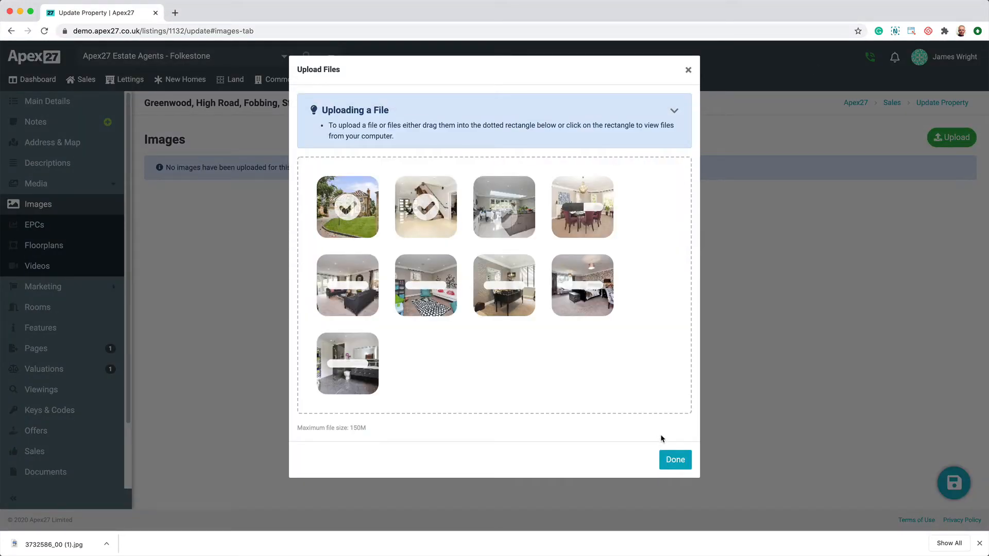
pyautogui.click(675, 460)
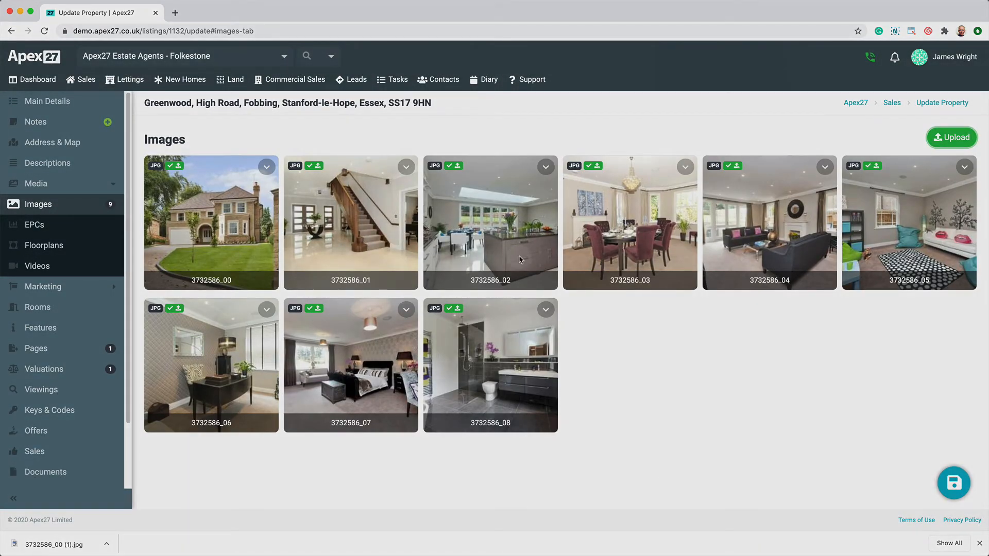
# - Try reordering the property images by moving 3732586_02 ahead of 3732586_01, and restore the original order
pyautogui.moveTo(489, 211); pyautogui.dragTo(407, 216)
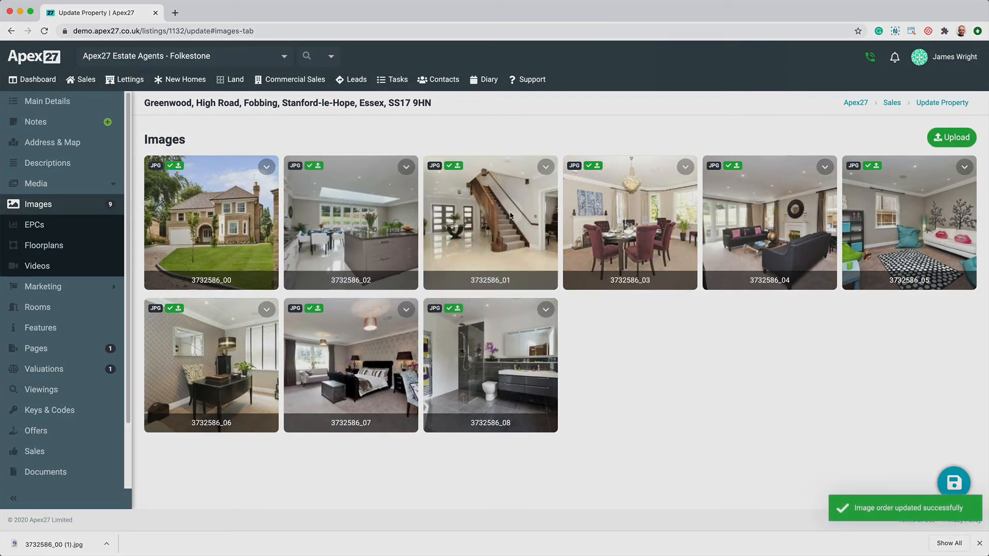
pyautogui.moveTo(509, 216); pyautogui.dragTo(386, 217)
# - Rename the first three property images as Front, Hallway and Kitchen
pyautogui.click(222, 282)
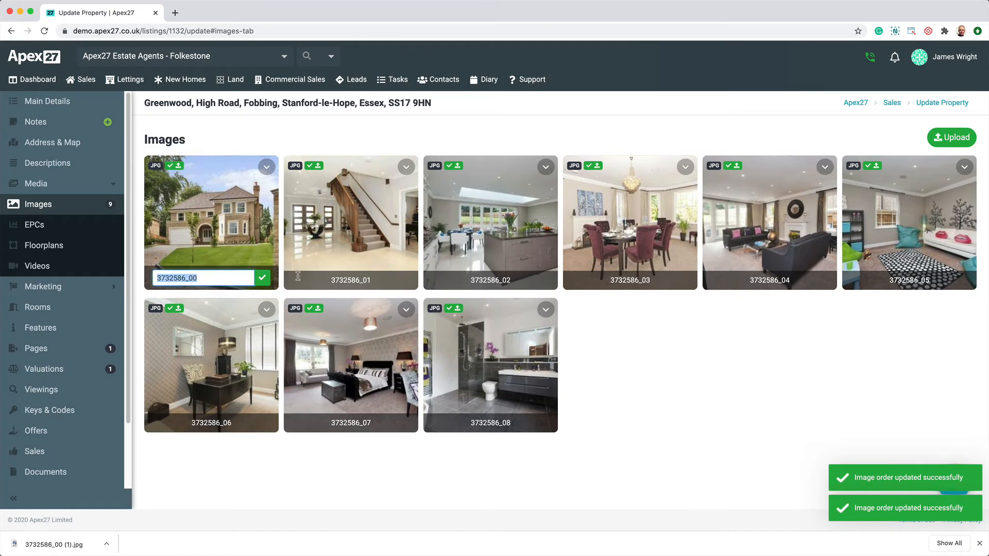
pyautogui.write('Front')
pyautogui.click(298, 276)
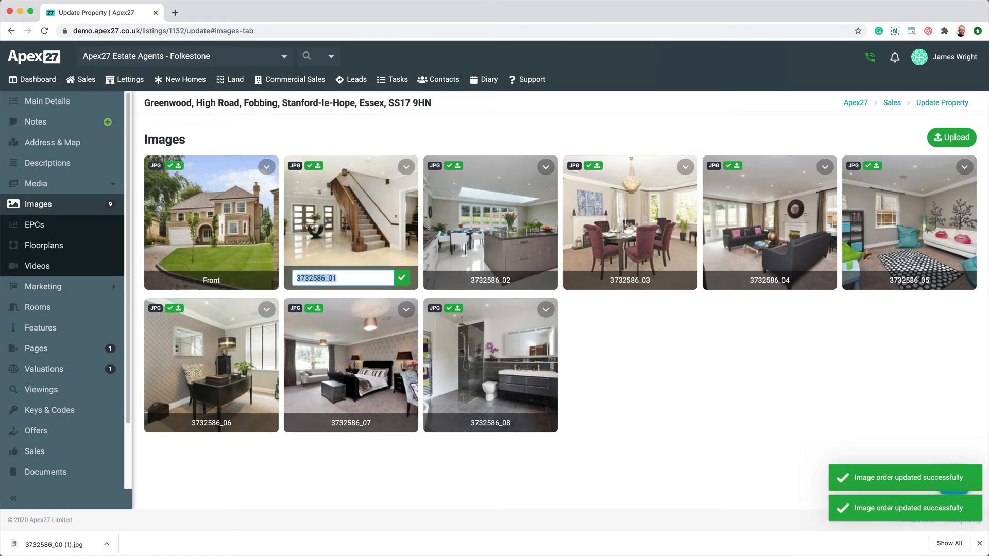
pyautogui.write('Hallway')
pyautogui.press('Tab')
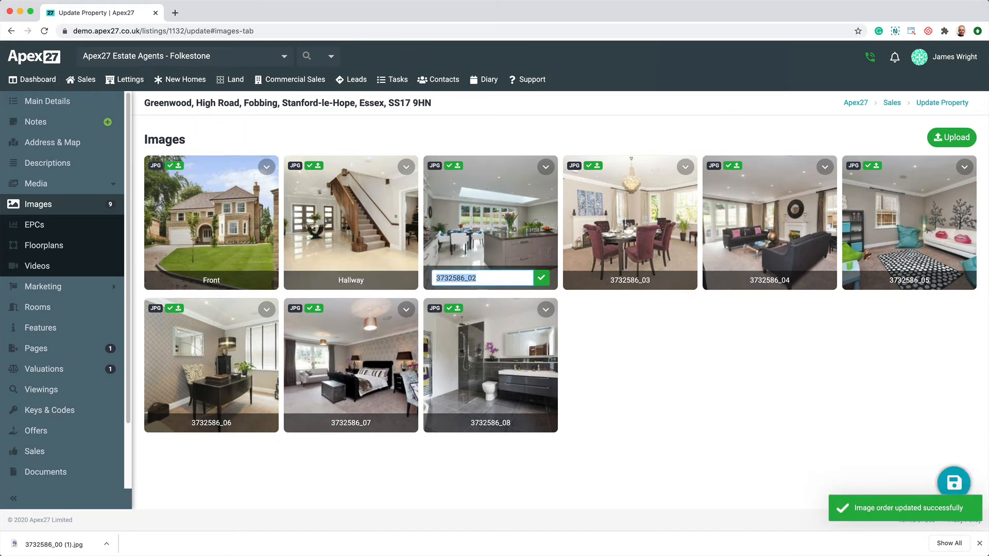
pyautogui.write('Kitchen')
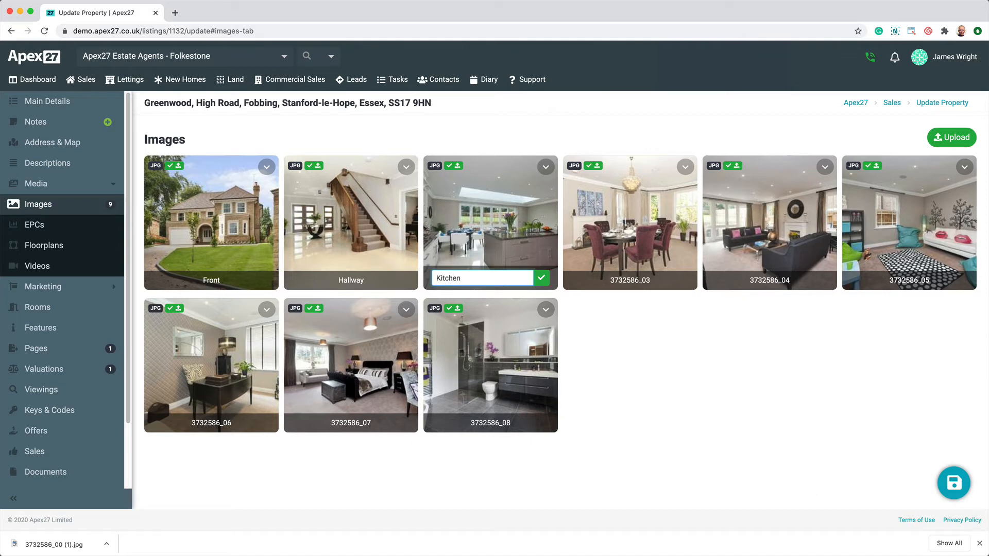
pyautogui.press('Tab')
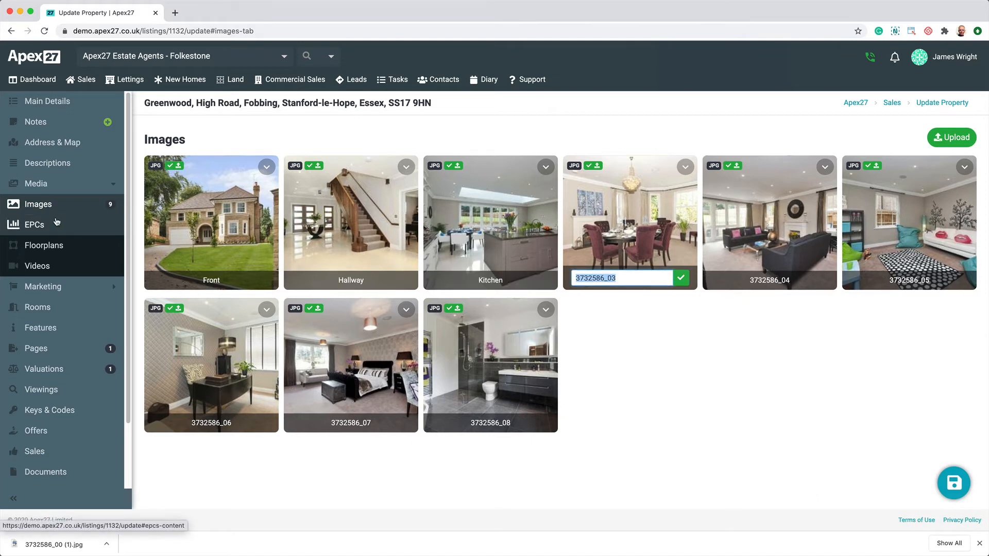
# - Look up the property's EPC by postcode and use the ratings from the Greenwood (2016-05-06) result
pyautogui.click(57, 221)
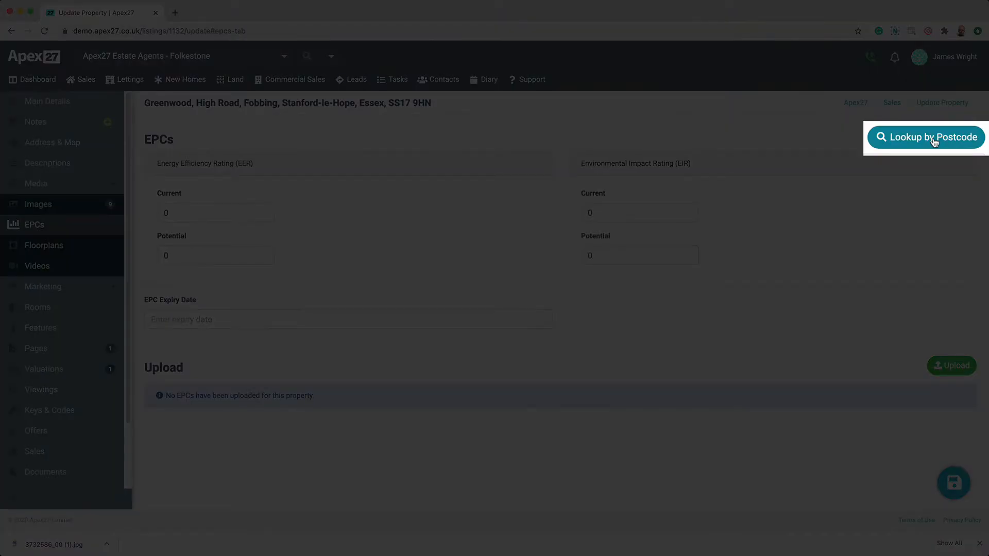
pyautogui.click(934, 139)
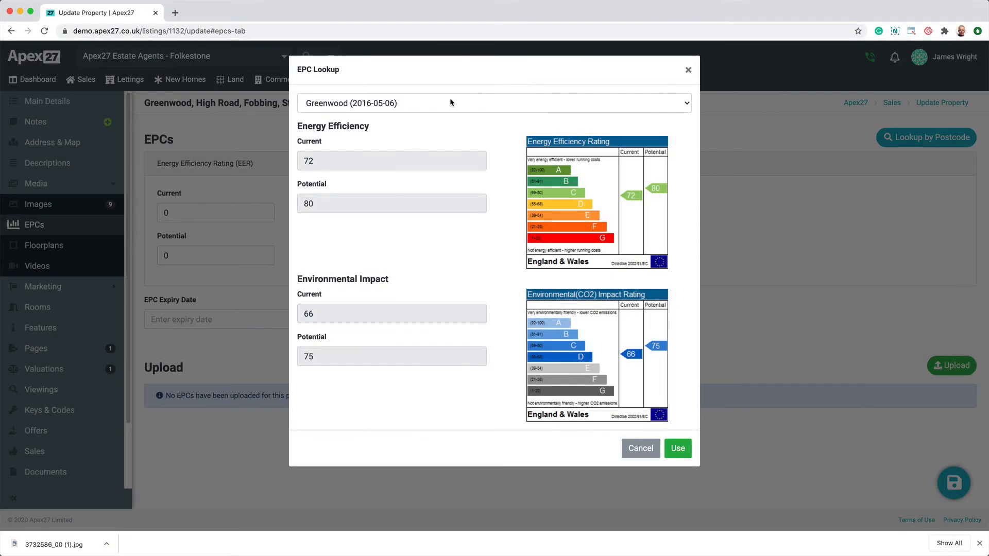
pyautogui.click(451, 103)
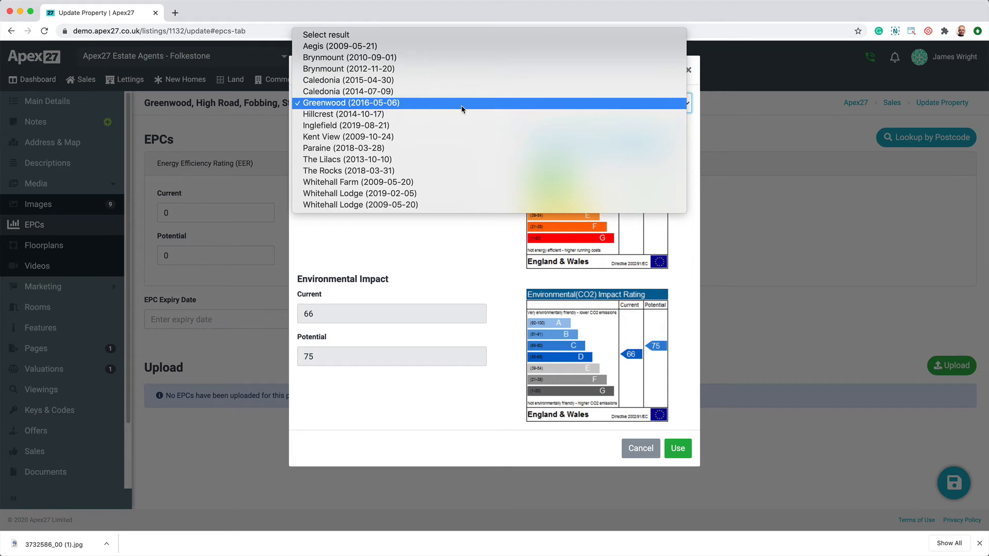
pyautogui.click(462, 107)
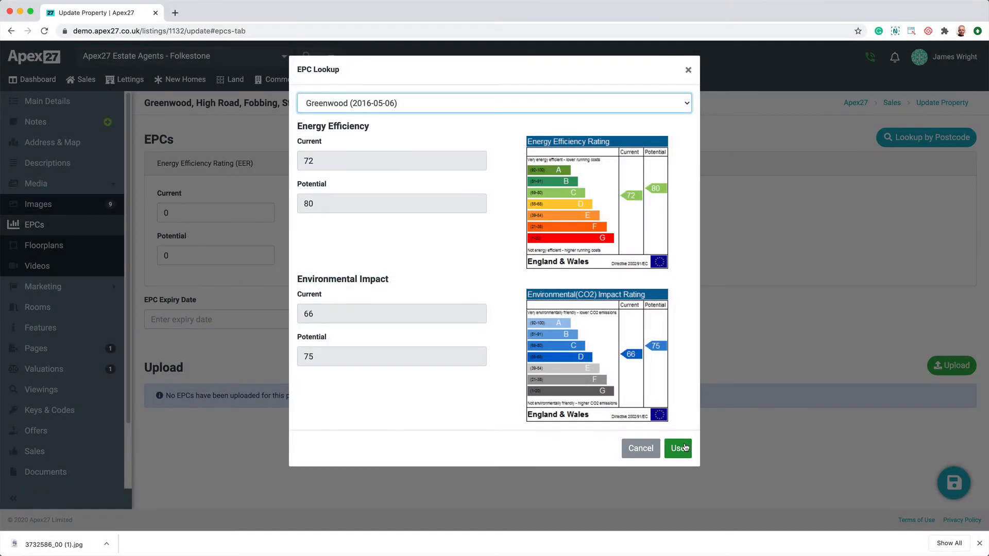
pyautogui.click(683, 447)
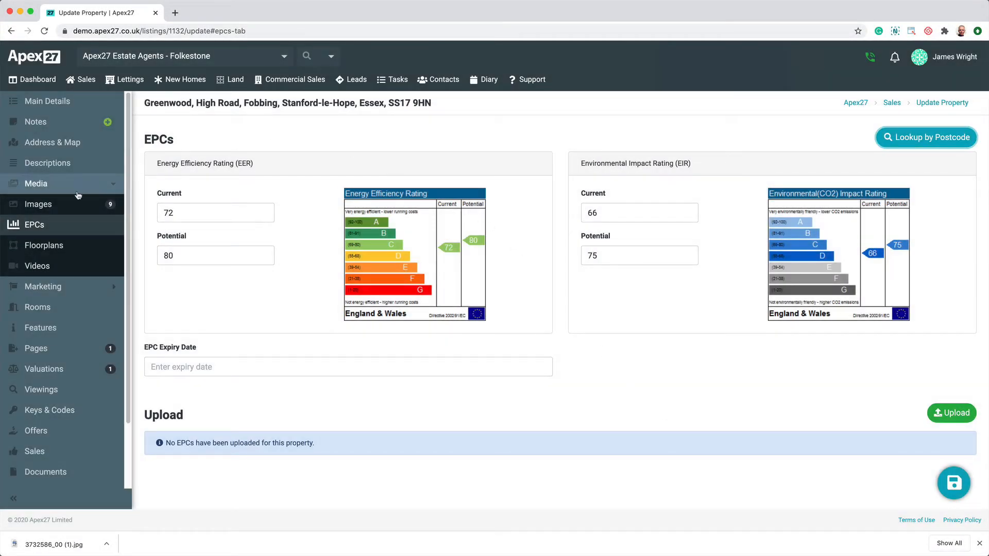
# - Start a floorplan in the Floor Plan Creator with a square room and an L-shape room placed side by side
pyautogui.click(55, 245)
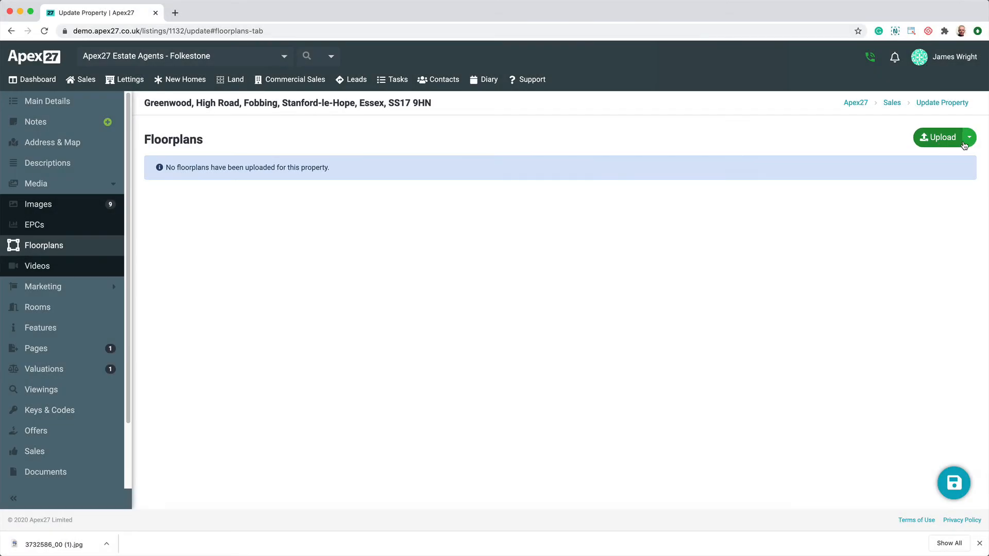
pyautogui.click(968, 137)
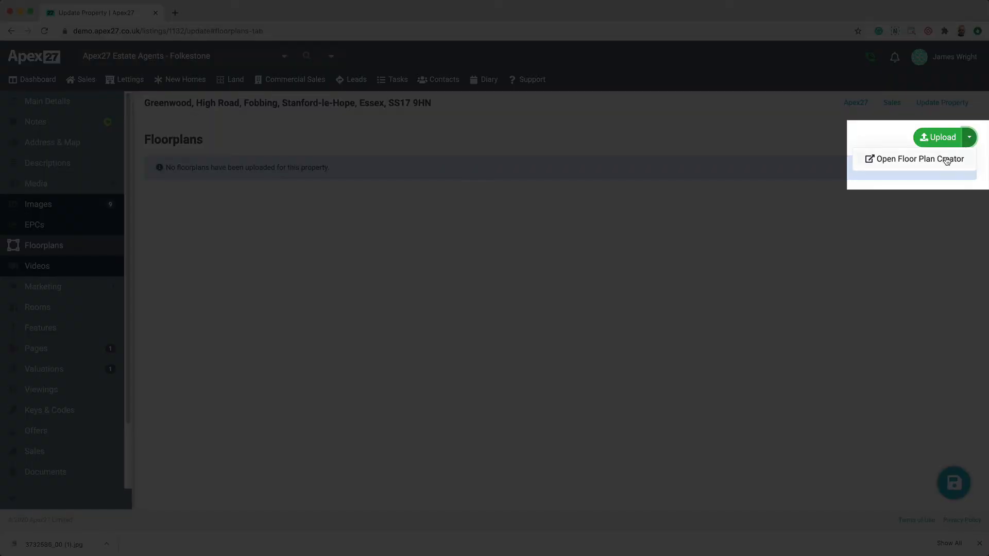
pyautogui.click(946, 159)
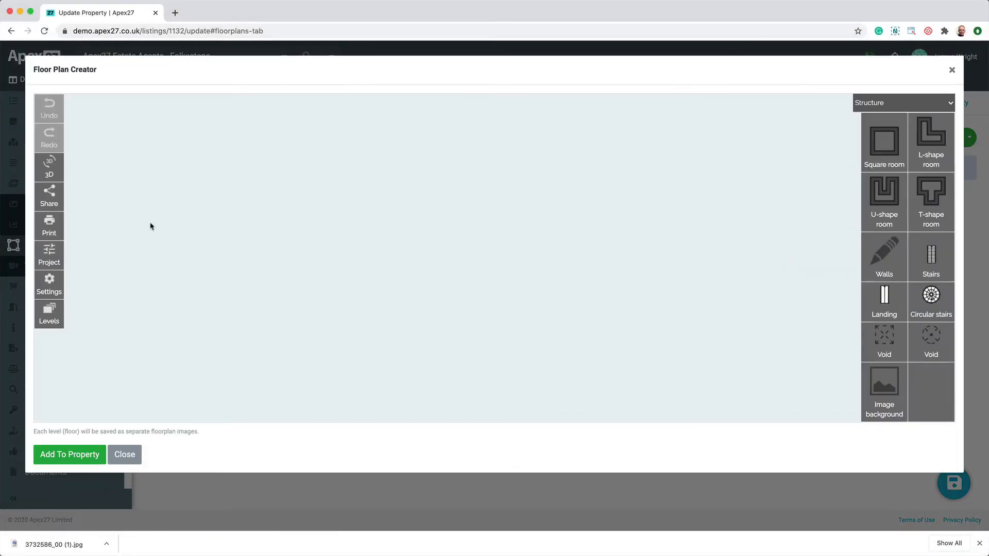
pyautogui.moveTo(884, 141); pyautogui.dragTo(369, 257)
pyautogui.moveTo(931, 139); pyautogui.dragTo(559, 257)
# - Add a door and a window to the square room's outer walls, a window to the L-shape room, and an opening between the rooms
pyautogui.click(908, 103)
pyautogui.click(899, 111)
pyautogui.moveTo(892, 132); pyautogui.dragTo(325, 354)
pyautogui.moveTo(265, 351); pyautogui.dragTo(342, 356)
pyautogui.moveTo(931, 132); pyautogui.dragTo(249, 216)
pyautogui.moveTo(934, 130); pyautogui.dragTo(527, 362)
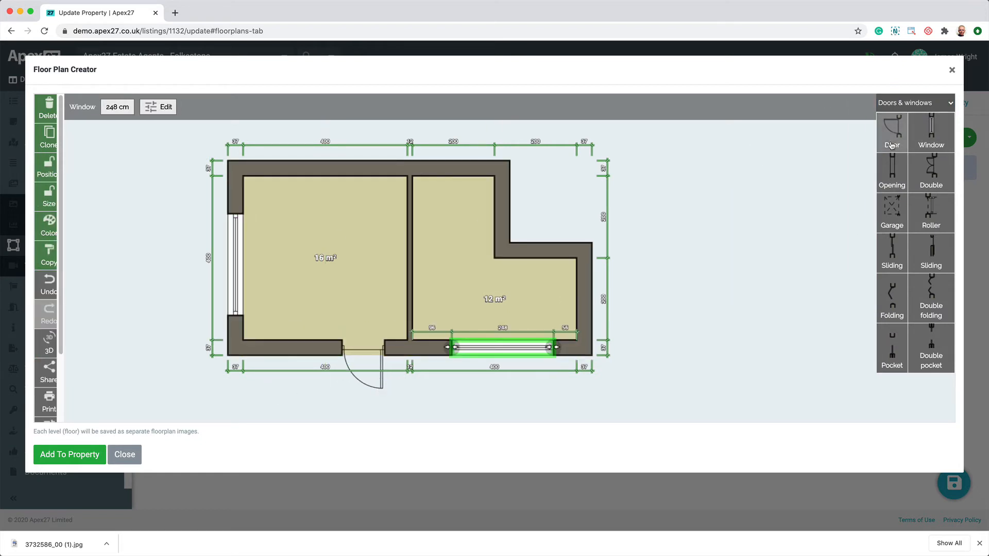
pyautogui.click(407, 244)
# - Preview the floor plan in 3D and add it to the property
pyautogui.click(48, 344)
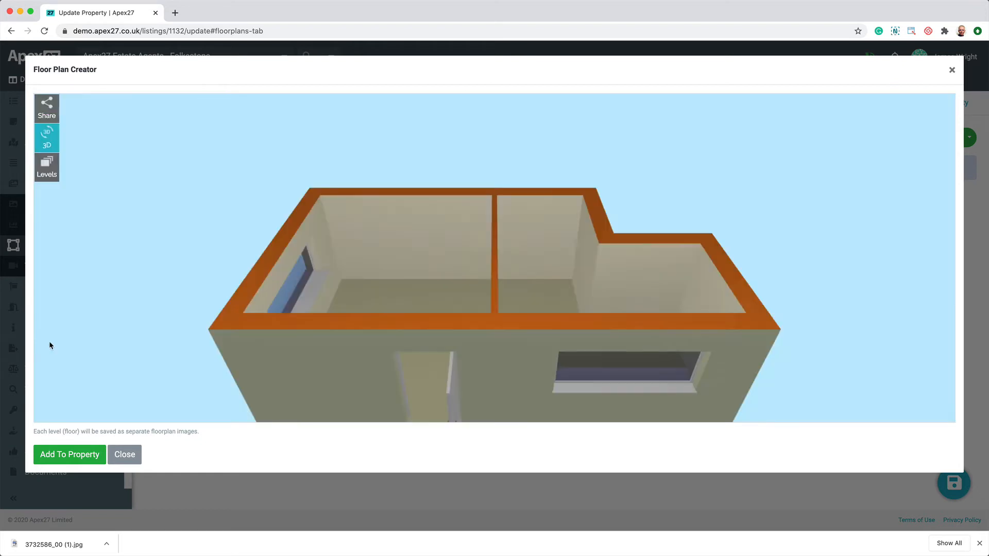
pyautogui.click(76, 455)
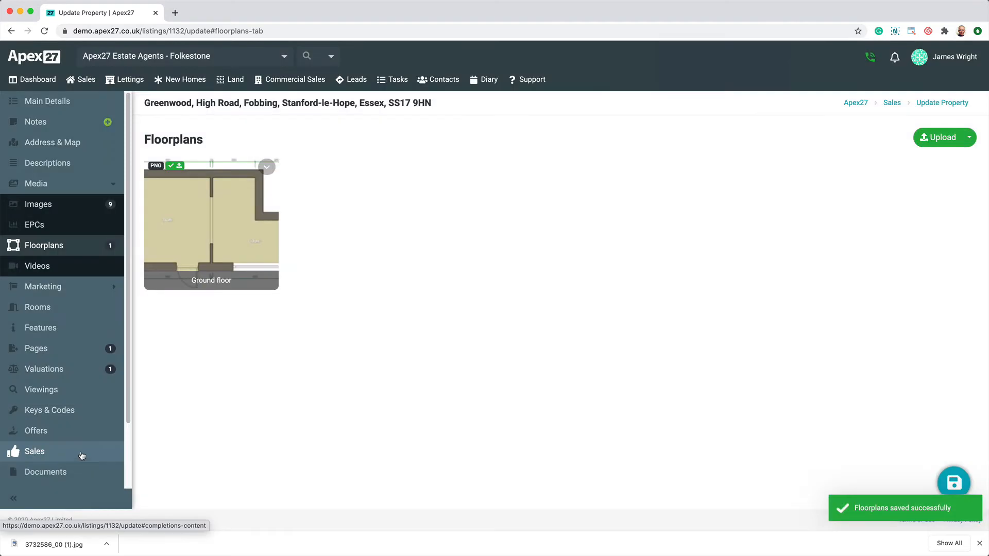
# - In the property's agency details, set the date of instruction to 13/08/2020 and keep the agency type as Sole
pyautogui.click(97, 266)
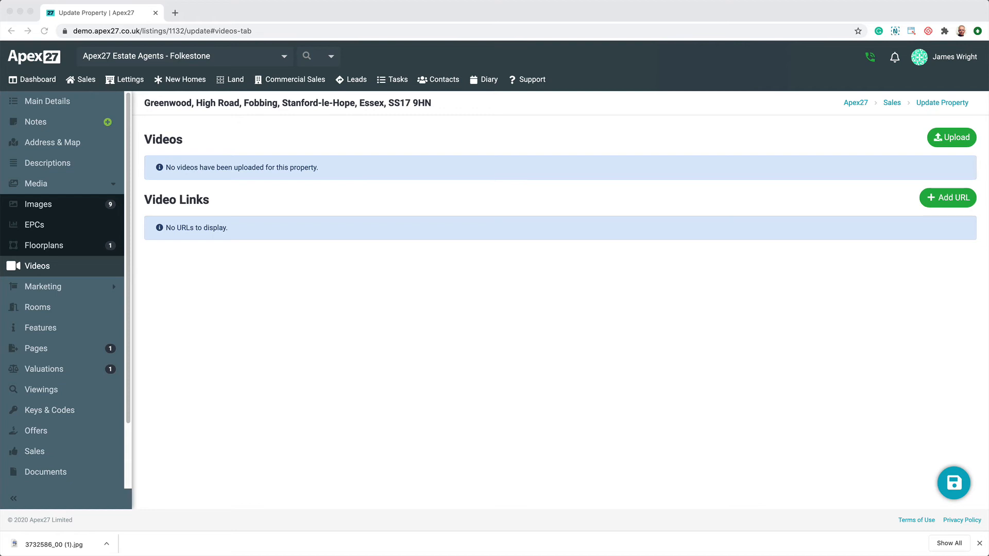
pyautogui.scroll(-3, 46, 412)
pyautogui.click(48, 418)
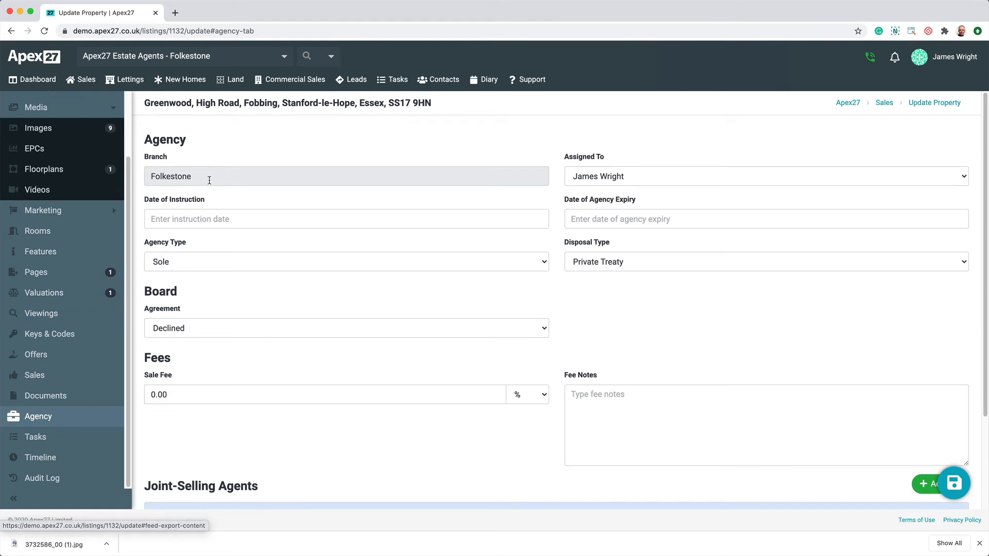
pyautogui.click(210, 219)
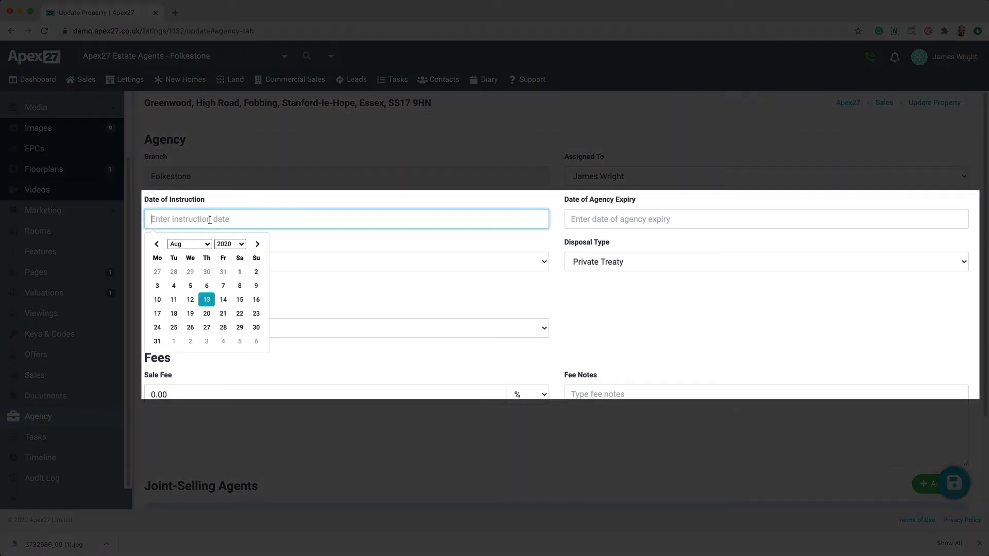
pyautogui.click(206, 300)
pyautogui.click(195, 261)
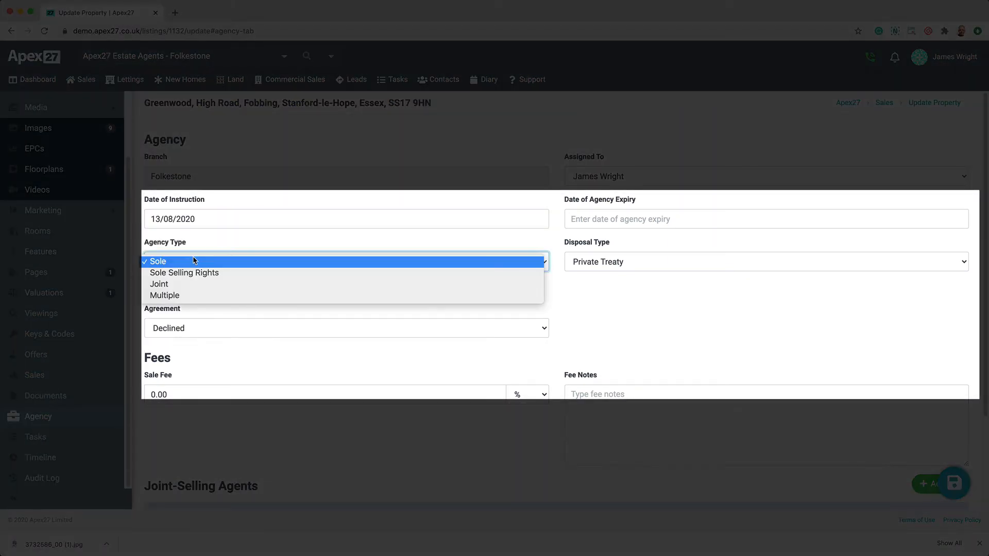
pyautogui.click(195, 261)
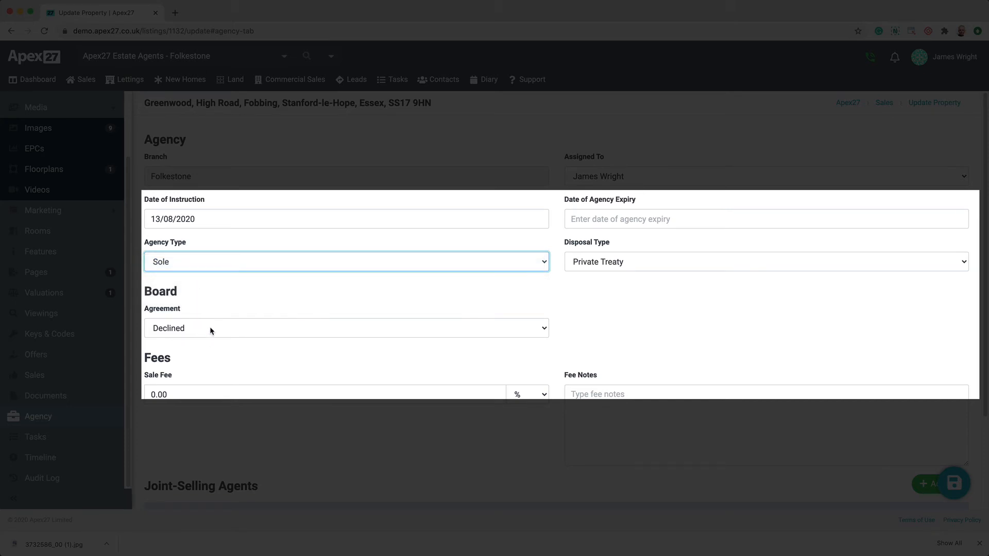
# - Set the property's date of agency expiry to 17/12/2020
pyautogui.click(587, 219)
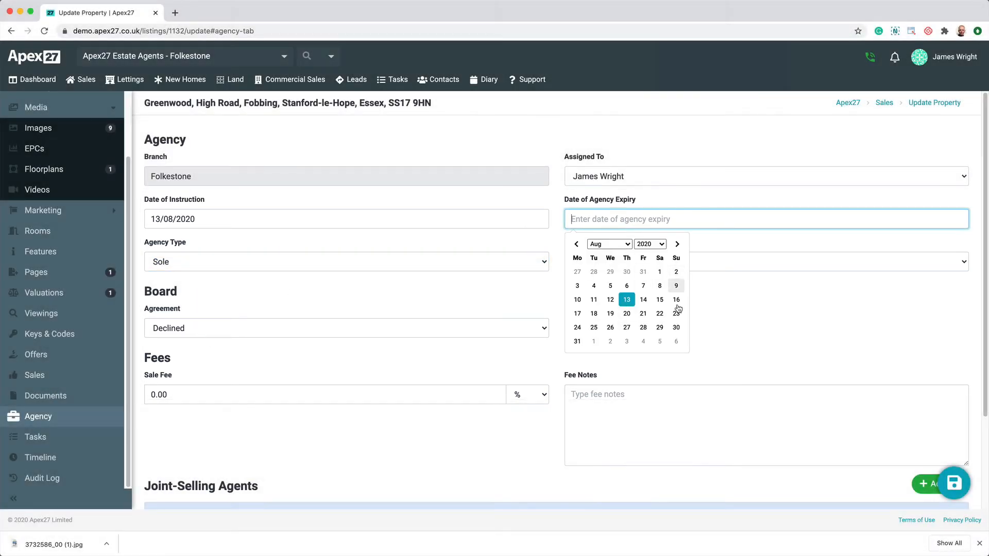
pyautogui.click(629, 245)
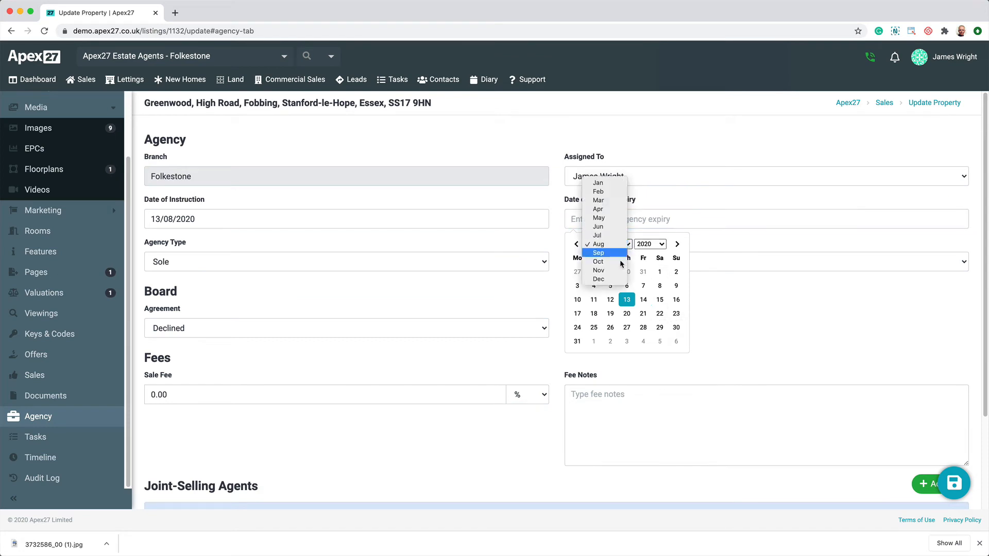
pyautogui.click(598, 279)
pyautogui.click(627, 300)
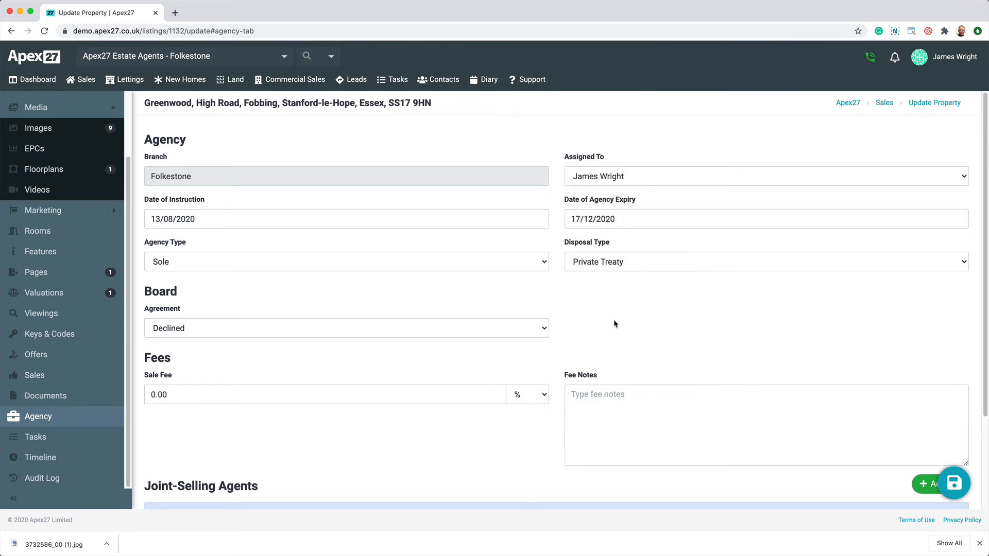
# - Set the board agreement to Agreed, with status Pending and board type For Sale
pyautogui.click(214, 331)
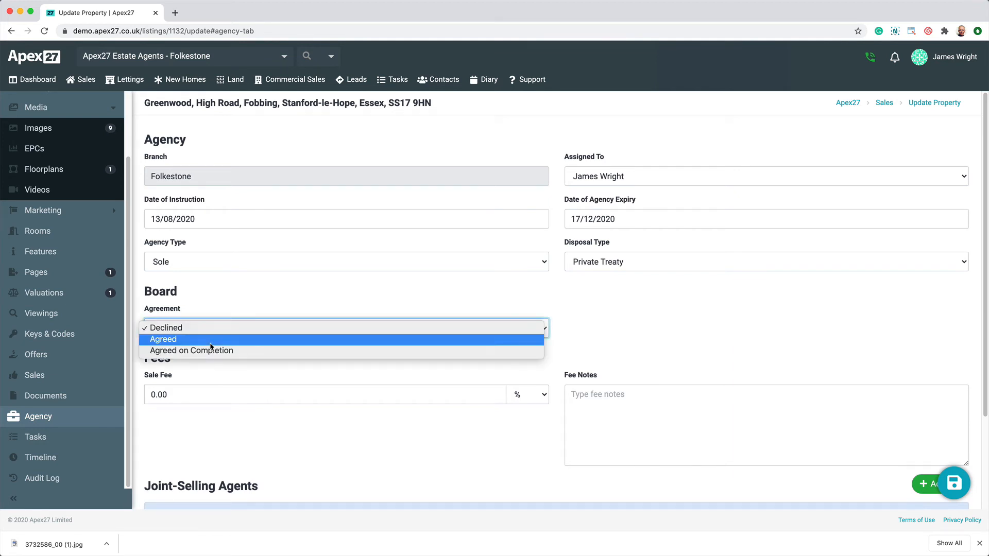
pyautogui.click(210, 342)
pyautogui.click(214, 371)
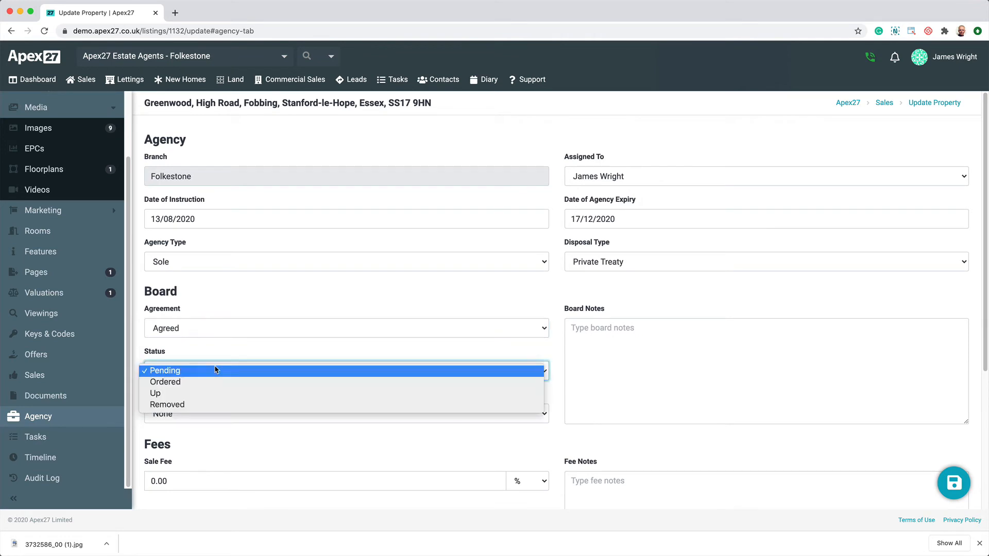
pyautogui.click(215, 370)
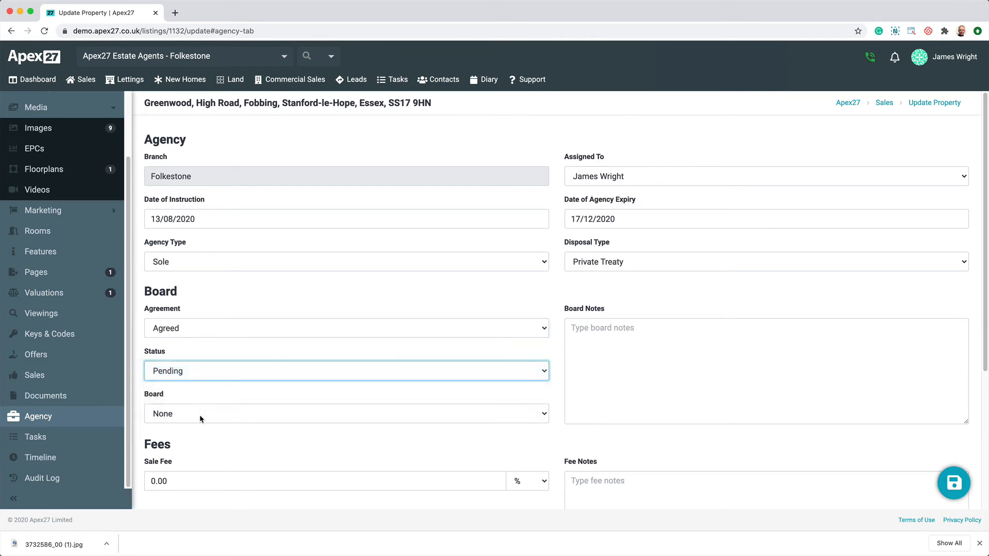
pyautogui.click(199, 415)
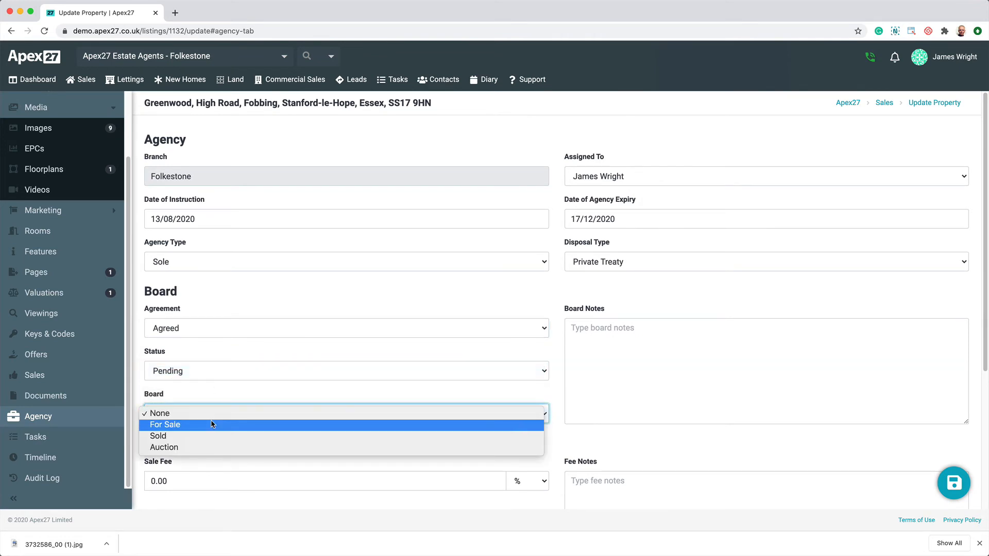
pyautogui.click(210, 425)
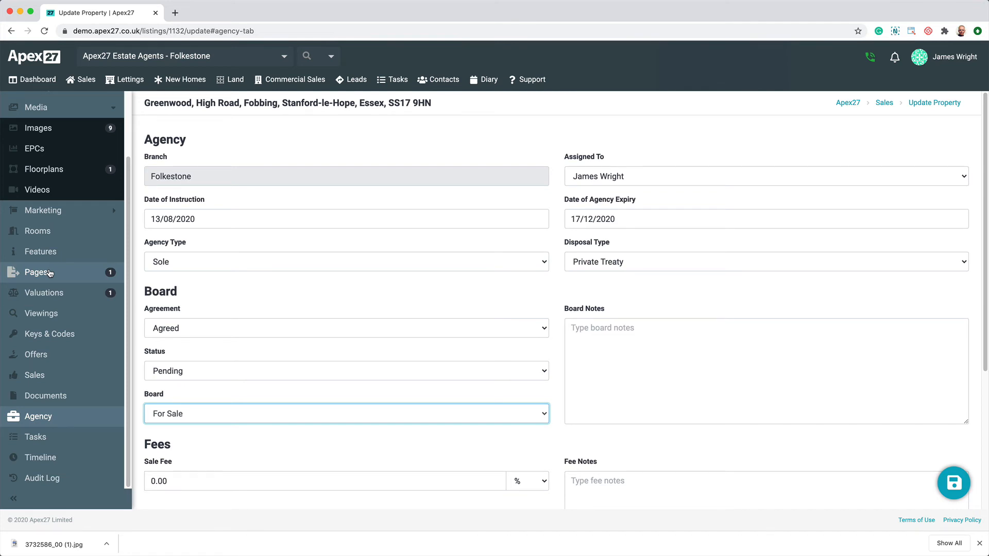
# - Open the property's in-house valuation dated 14/08/2020 for updating and set the valued amount to GBP 995000
pyautogui.click(65, 293)
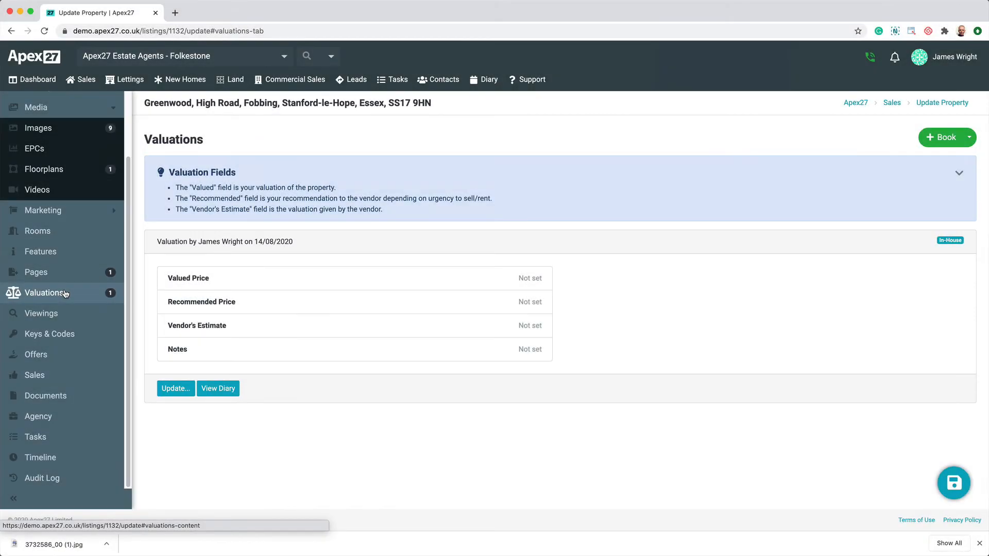
pyautogui.click(176, 388)
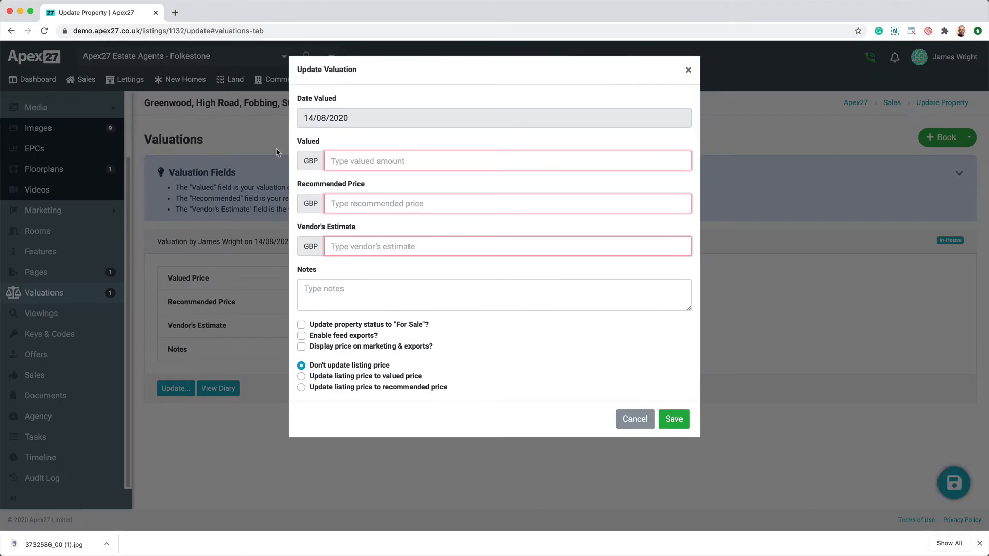
pyautogui.click(367, 163)
pyautogui.write('9')
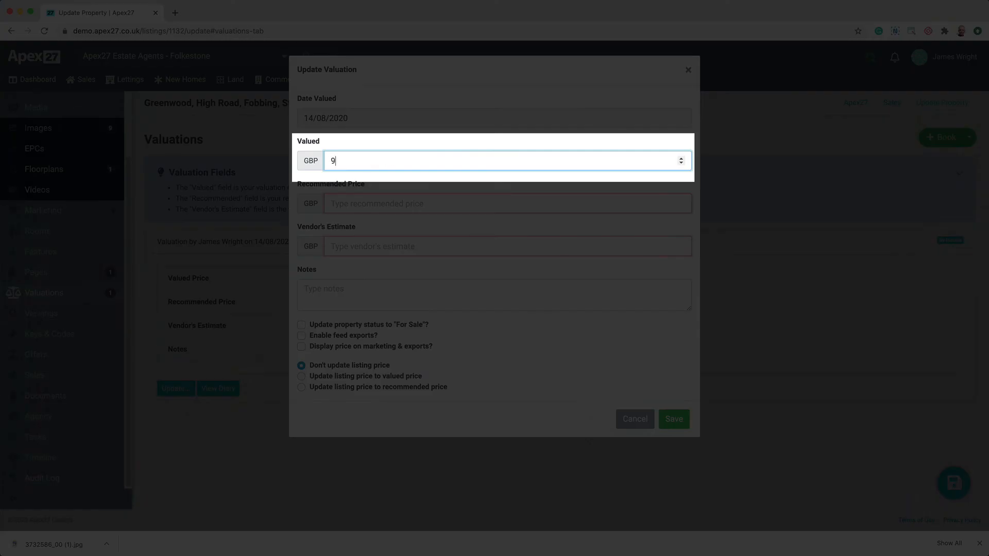
pyautogui.write('95000')
pyautogui.press('Tab')
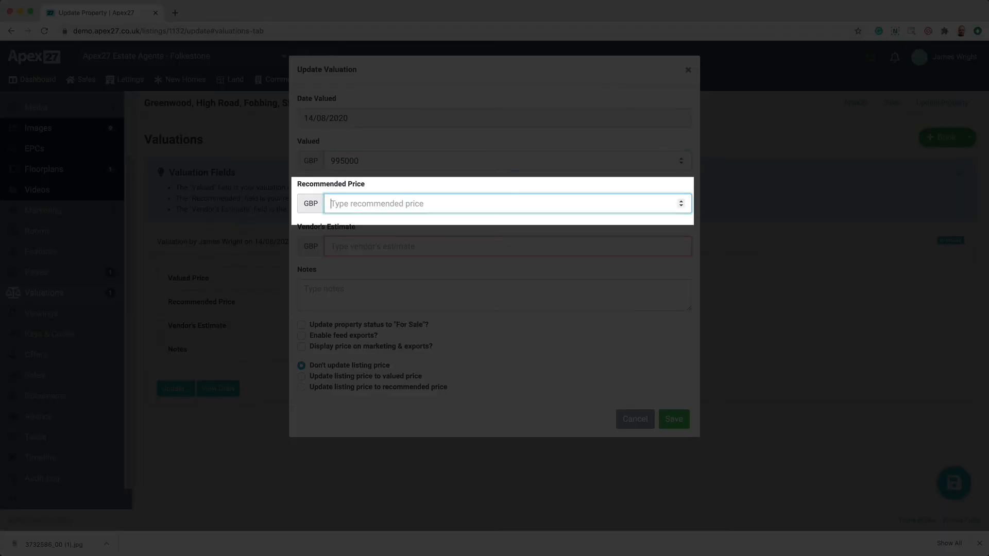
# - Set the valuation's recommended price to GBP 1250000 and the vendor's estimate to GBP 1350000
pyautogui.write('125')
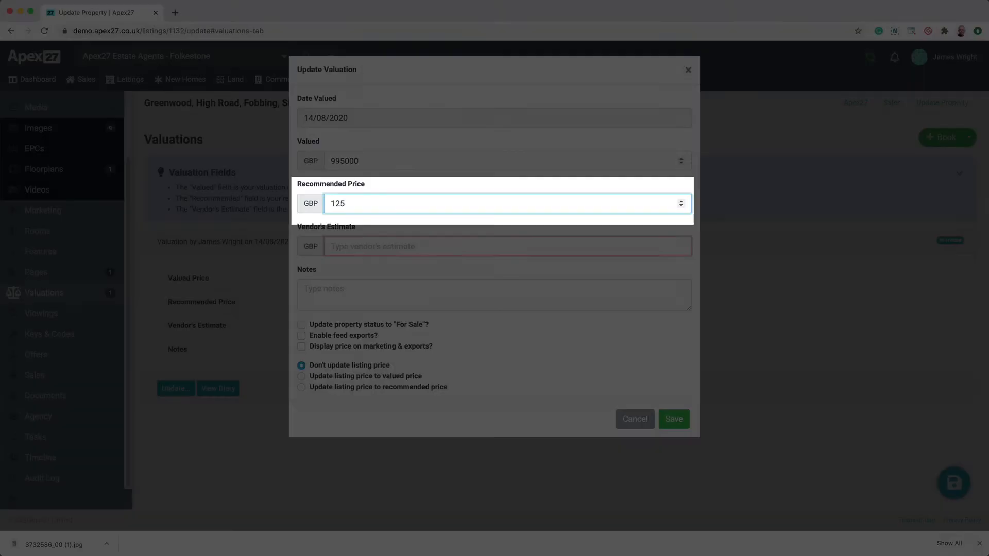
pyautogui.write('0000')
pyautogui.press('Tab')
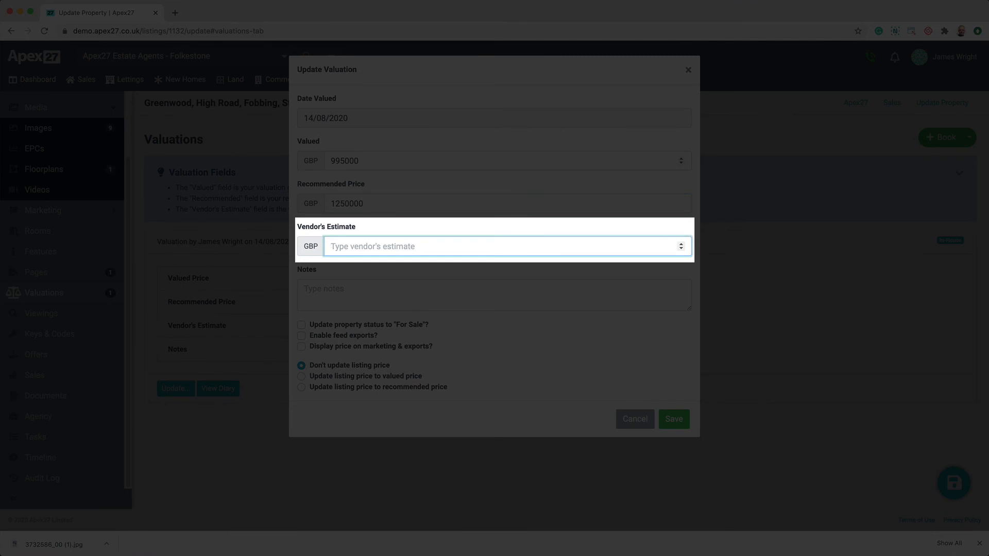
pyautogui.write('1350000')
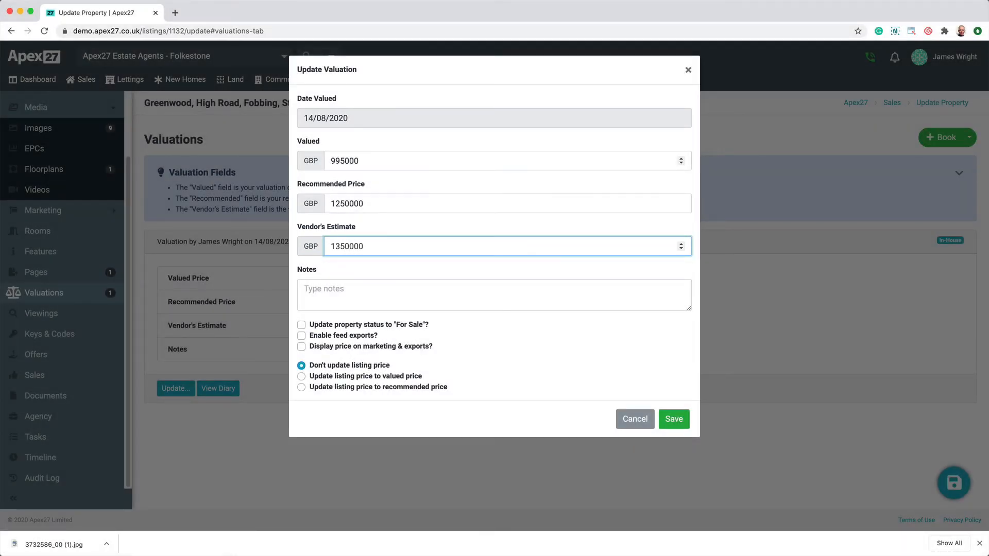
# - Add the valuation note "Recommended price based on finding the right buyer"
pyautogui.press('Tab')
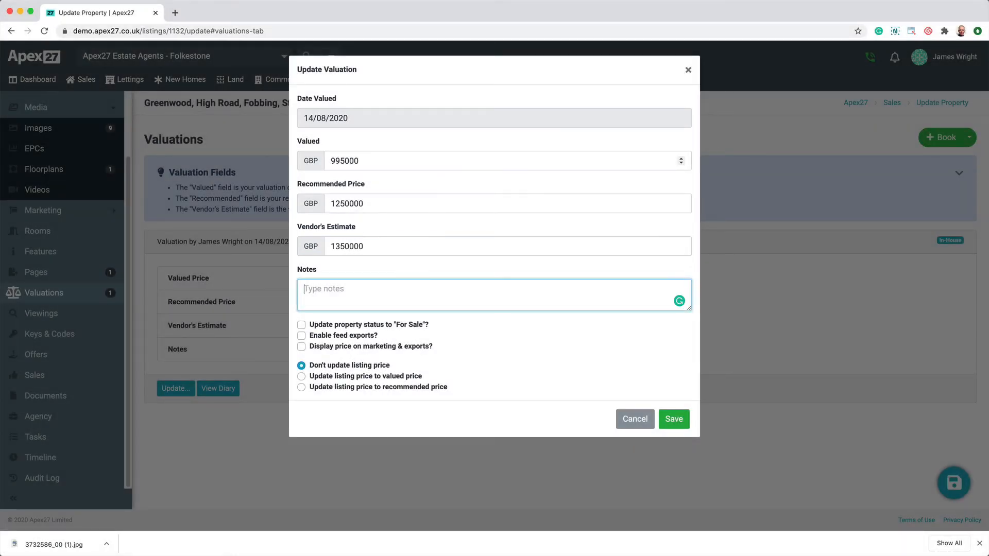
pyautogui.write('Recommended price bas')
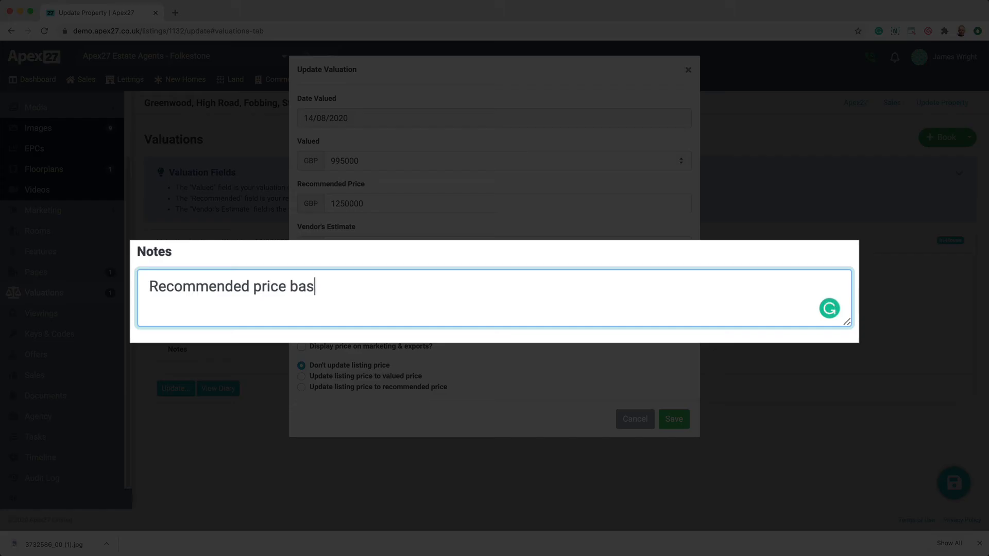
pyautogui.write('ed on finding the ri')
pyautogui.press('BackSpace')
pyautogui.press('BackSpace')
pyautogui.write('ing the right')
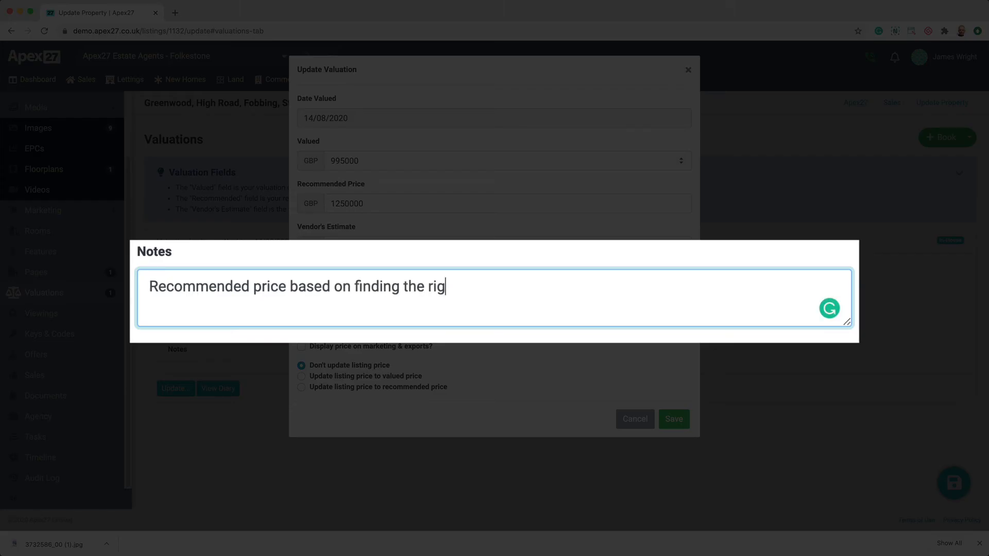
pyautogui.write(' buyer')
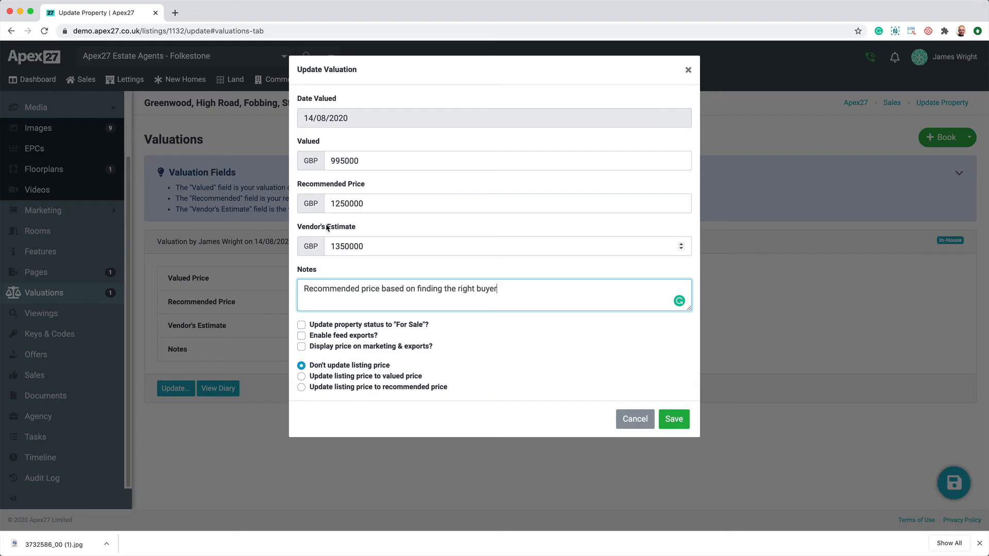
# - Save the valuation with For Sale status, feed exports and price display enabled, and the listing price updated to the valued price
pyautogui.click(347, 328)
pyautogui.click(333, 337)
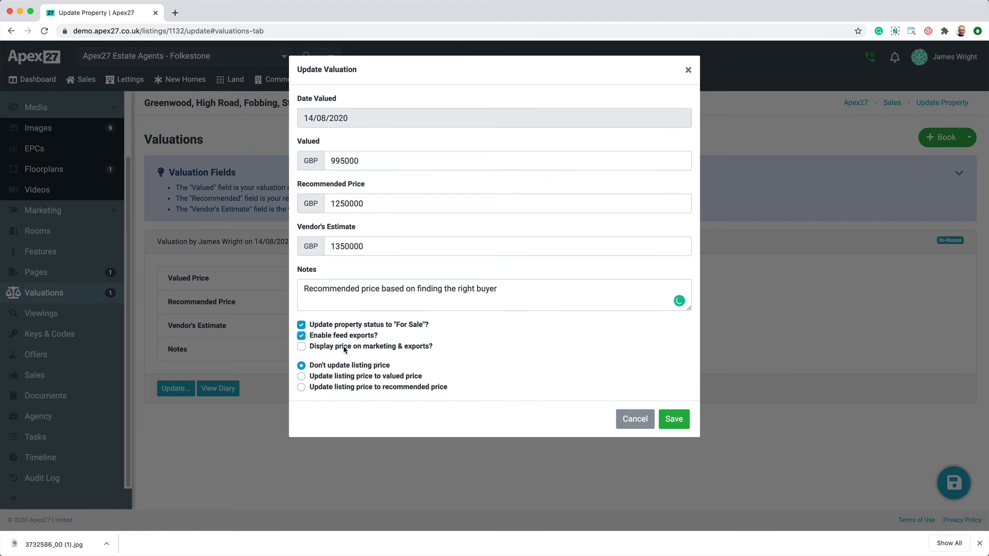
pyautogui.click(345, 349)
pyautogui.click(362, 378)
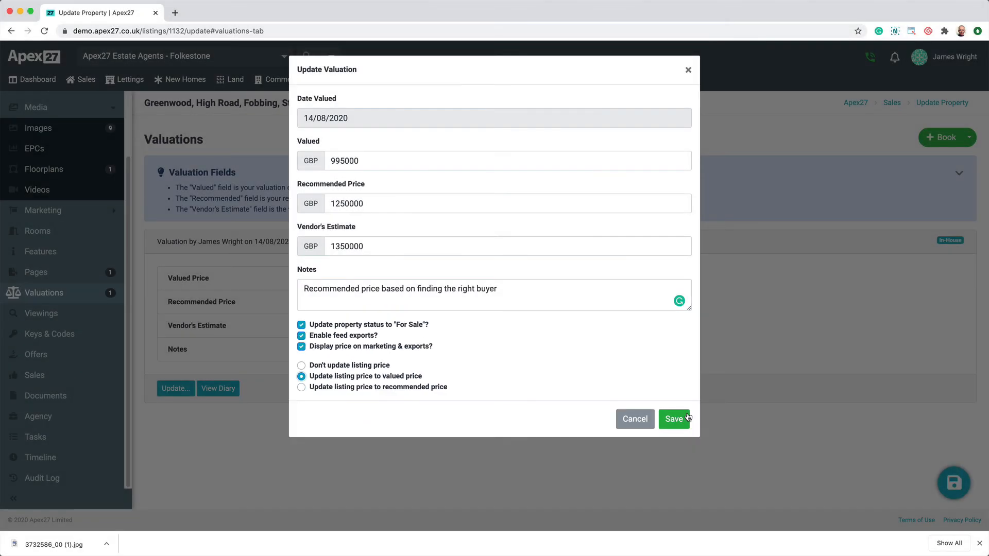
pyautogui.click(675, 417)
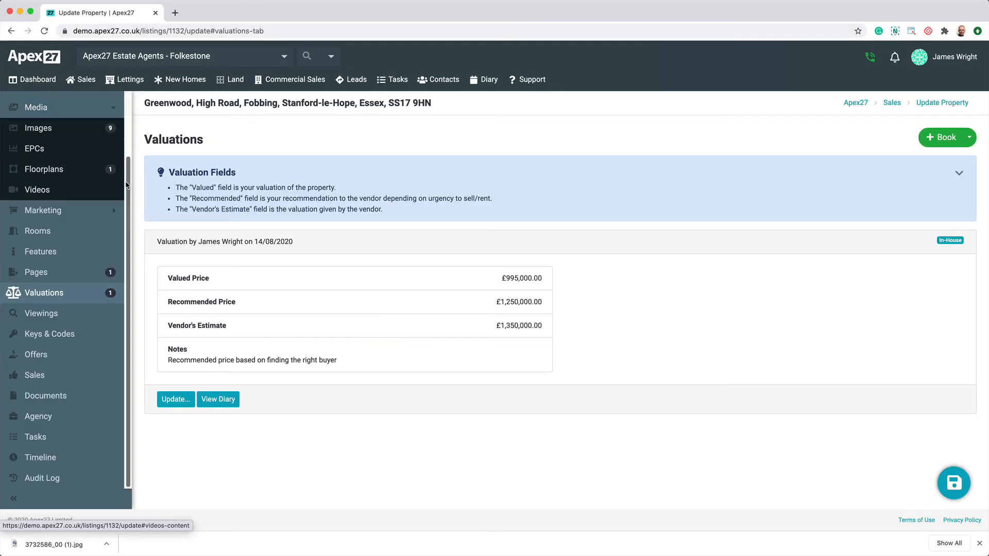
# - Open the property's main details
pyautogui.scroll(3, 126, 185)
pyautogui.click(77, 107)
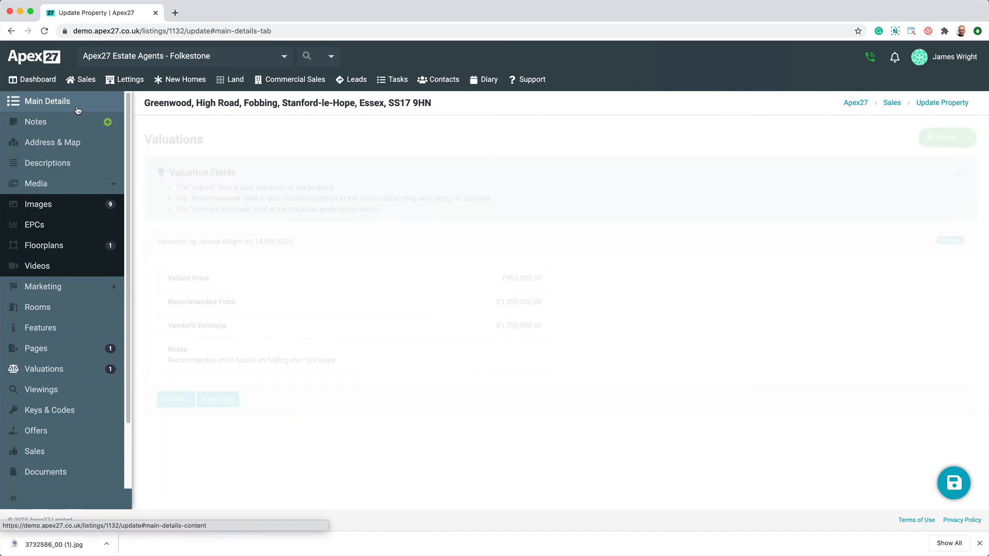